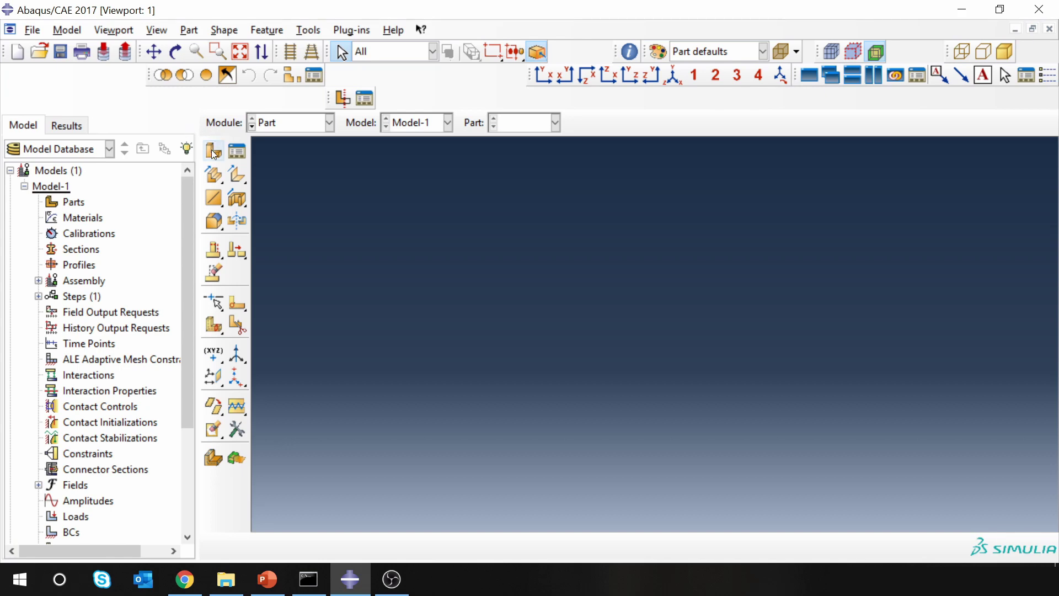
Step: Start a deformable axisymmetric shell part named Cylinder with an approximate sketch size of 20
left_click(214, 151)
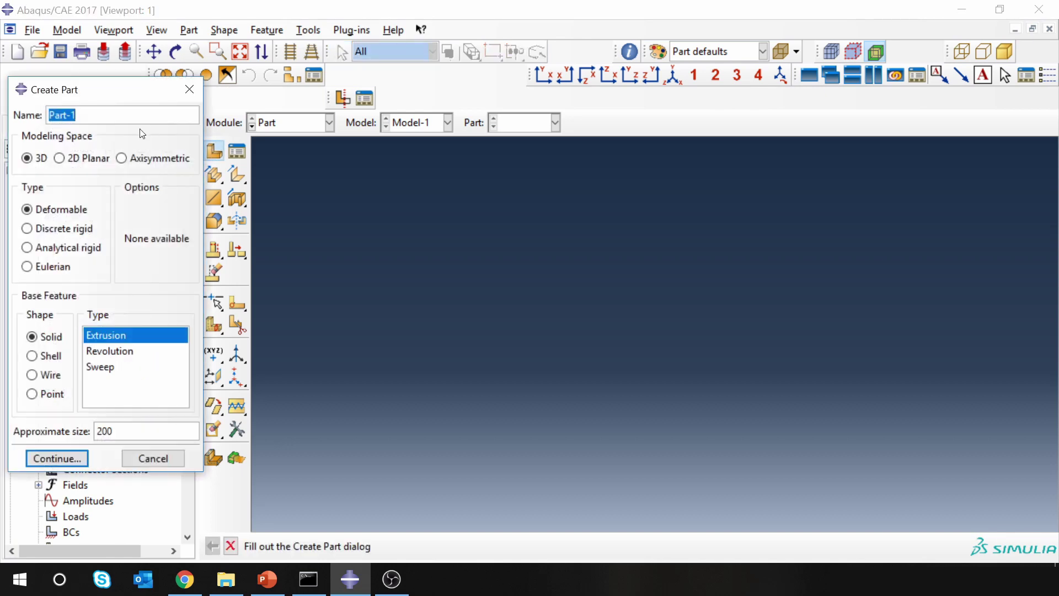
type("Cylinder")
left_click(122, 159)
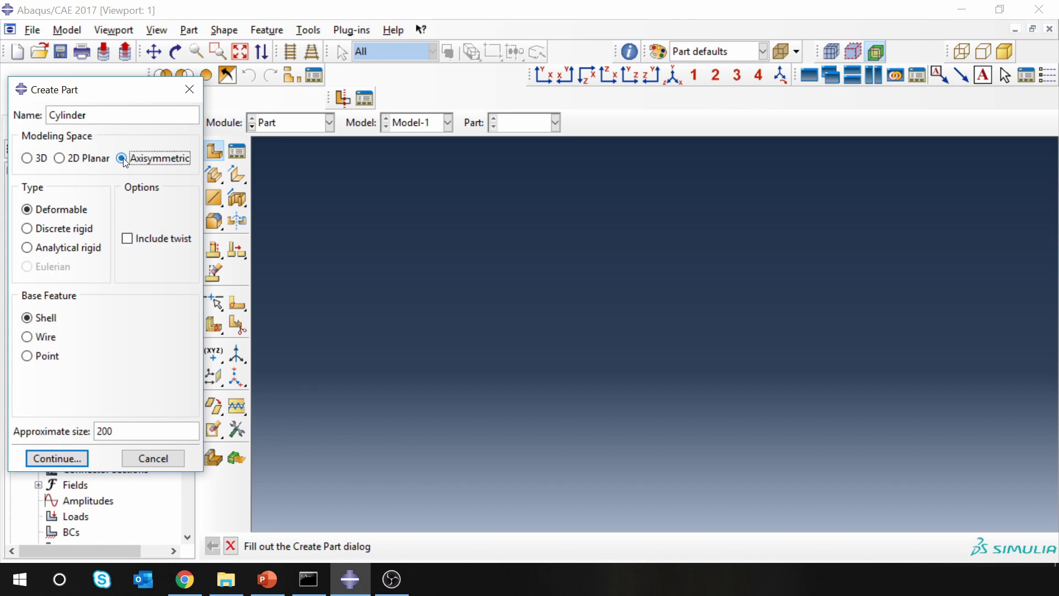
left_click(123, 428)
key("BackSpace")
left_click(66, 457)
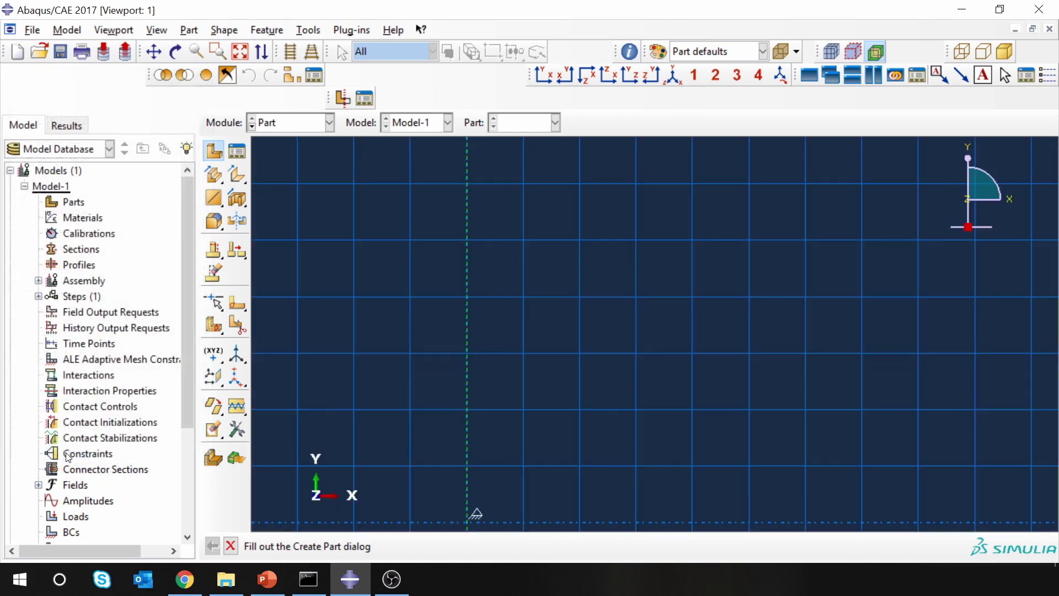
scroll(555, 286, "down", 2)
scroll(650, 320, "down", 1)
scroll(547, 369, "up", 1)
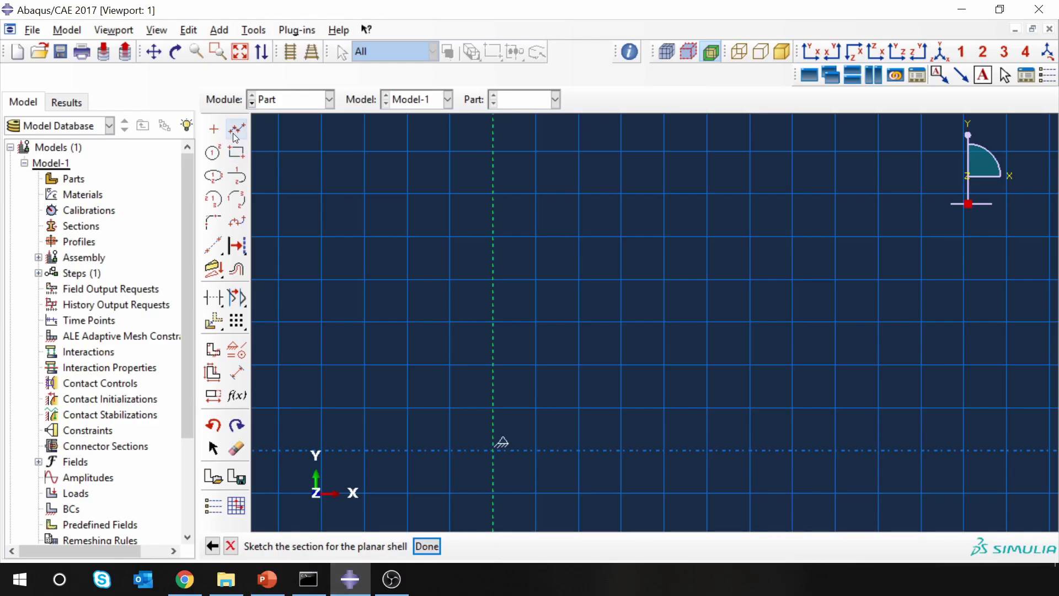
Step: Draw connected lines from the origin to (0.15,0) and up to (0.15,0.5)
left_click(237, 130)
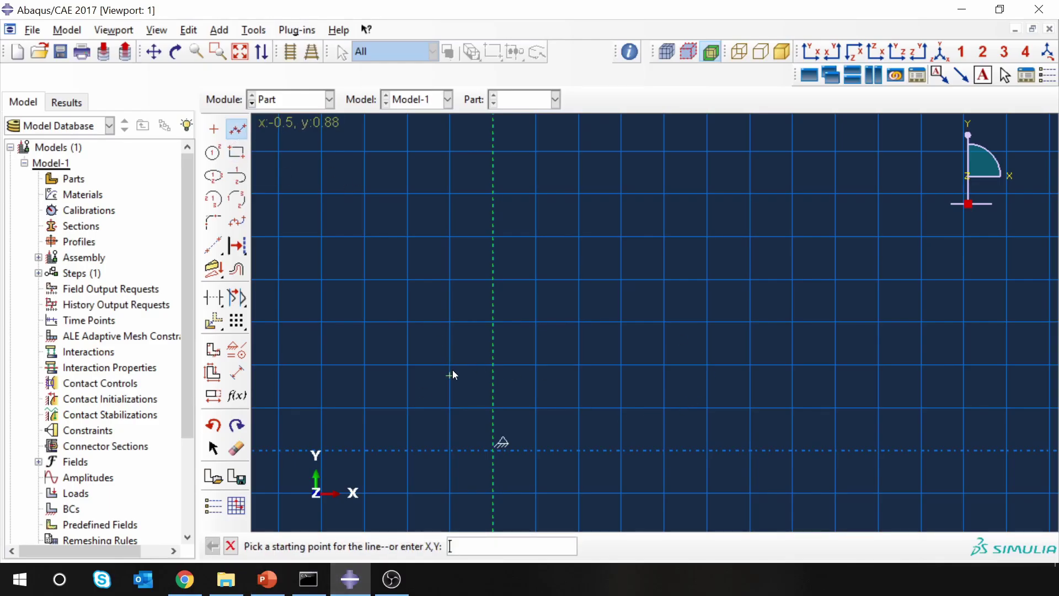
type("0,0")
key("Return")
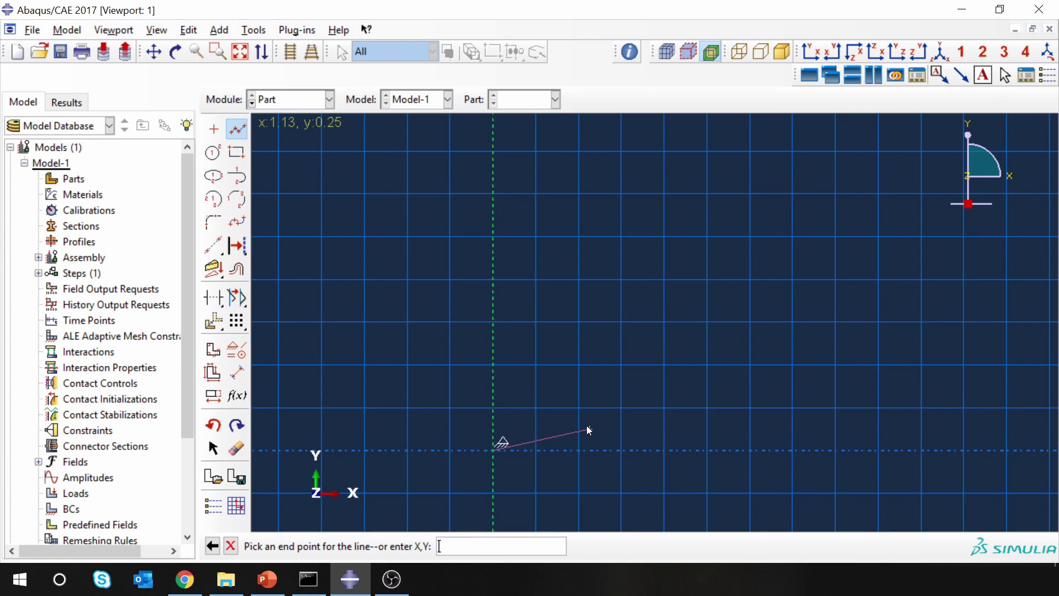
type("0.15,0")
key("Return")
scroll(525, 435, "up", 2)
scroll(500, 450, "up", 5)
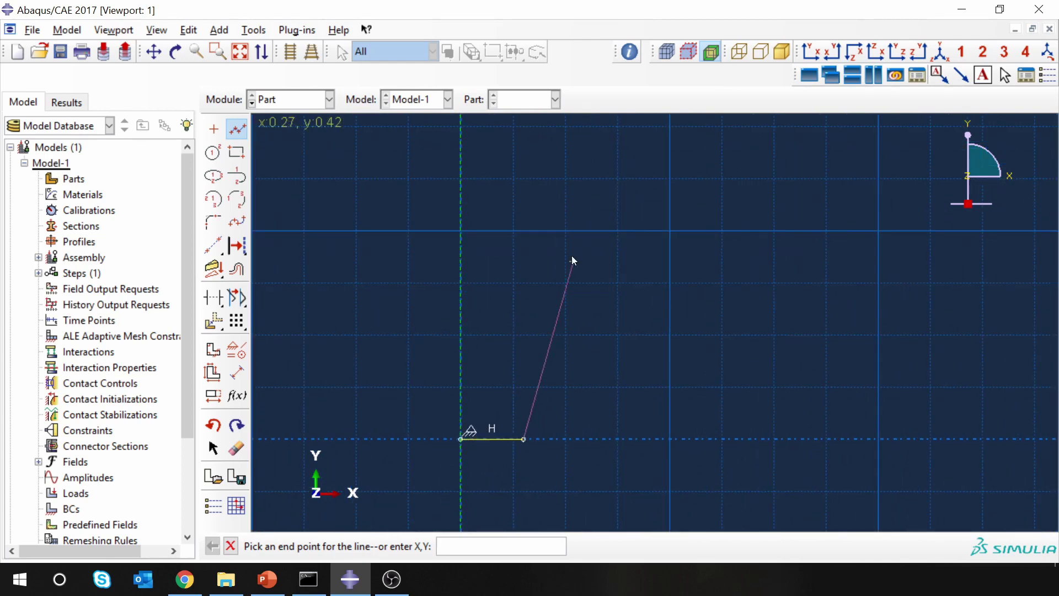
type("0.15,")
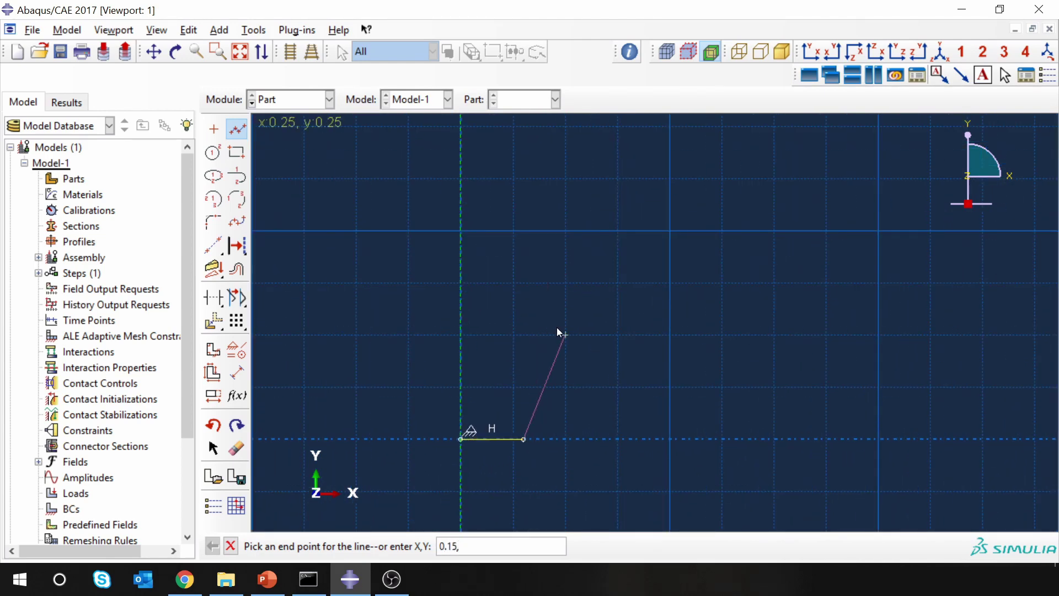
type("0.5")
key("Return")
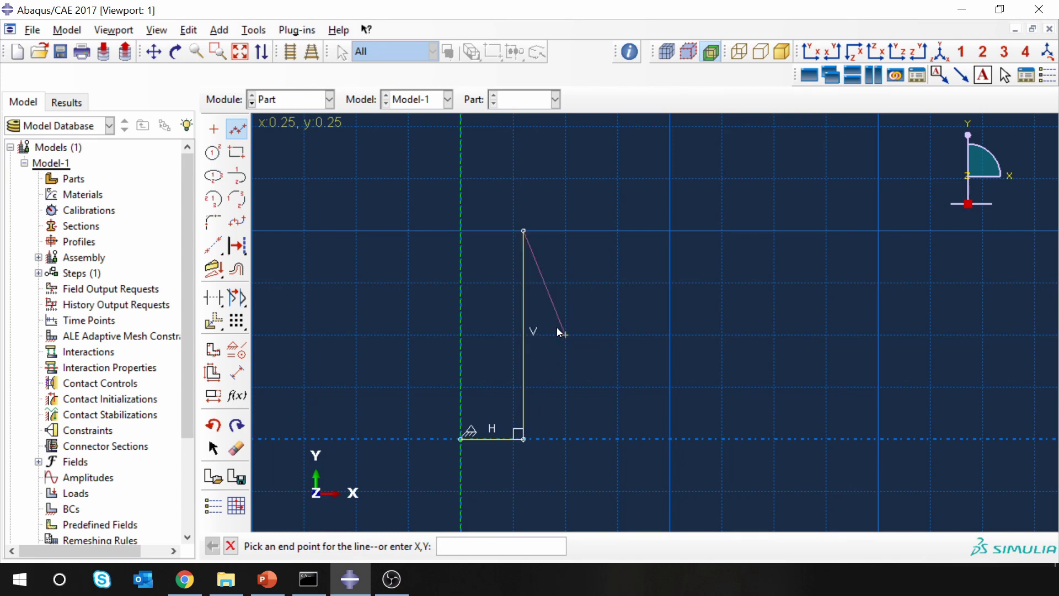
Step: Step in to (0.075,0.5), rise to (0.075,0.7), close back to the origin and finish the sketch
type("0.075,0.5")
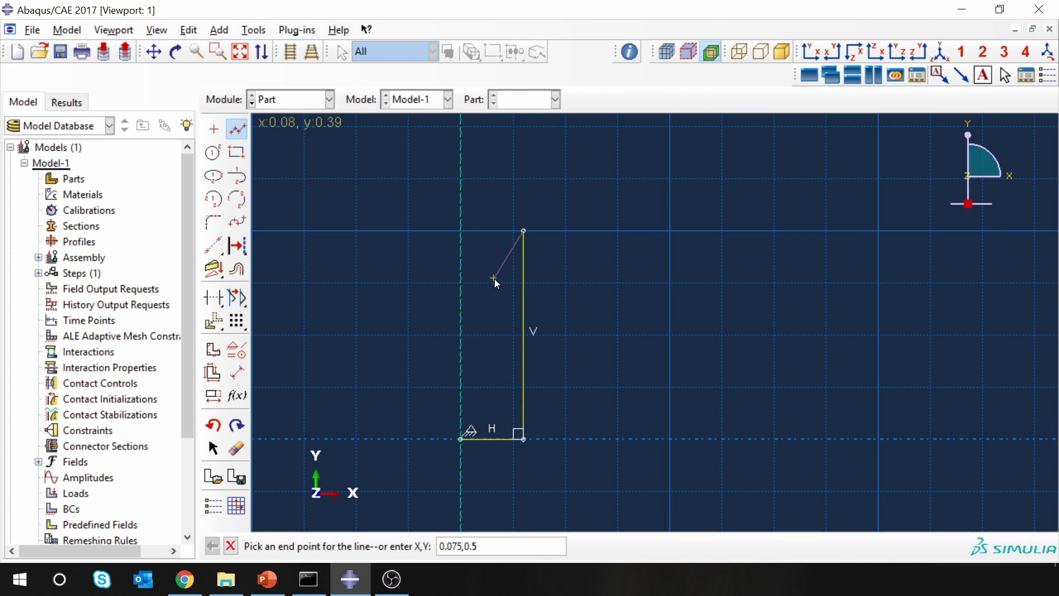
key("Return")
type("0.075,0.7")
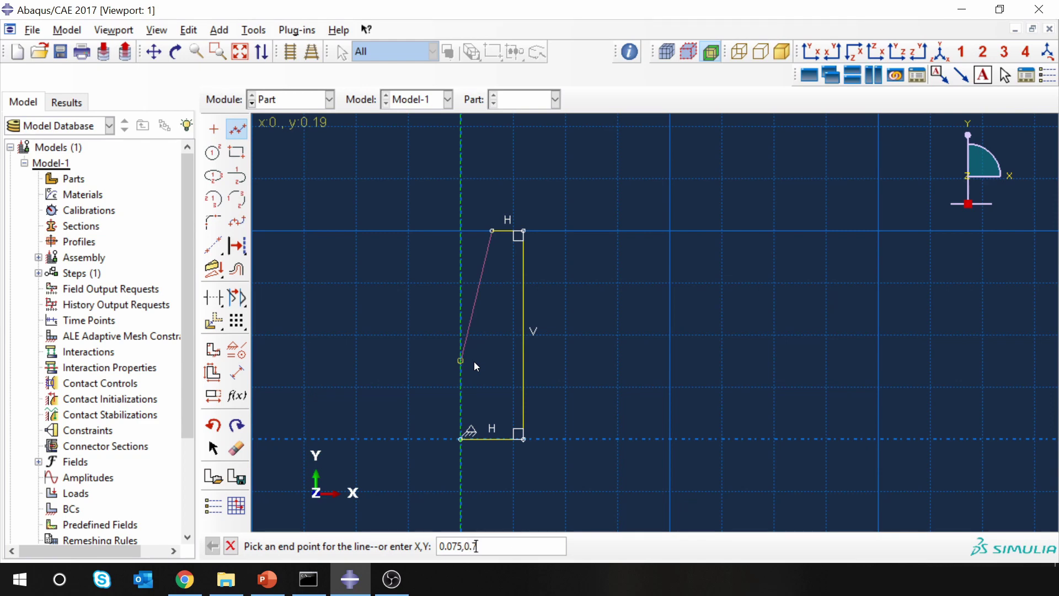
key("Return")
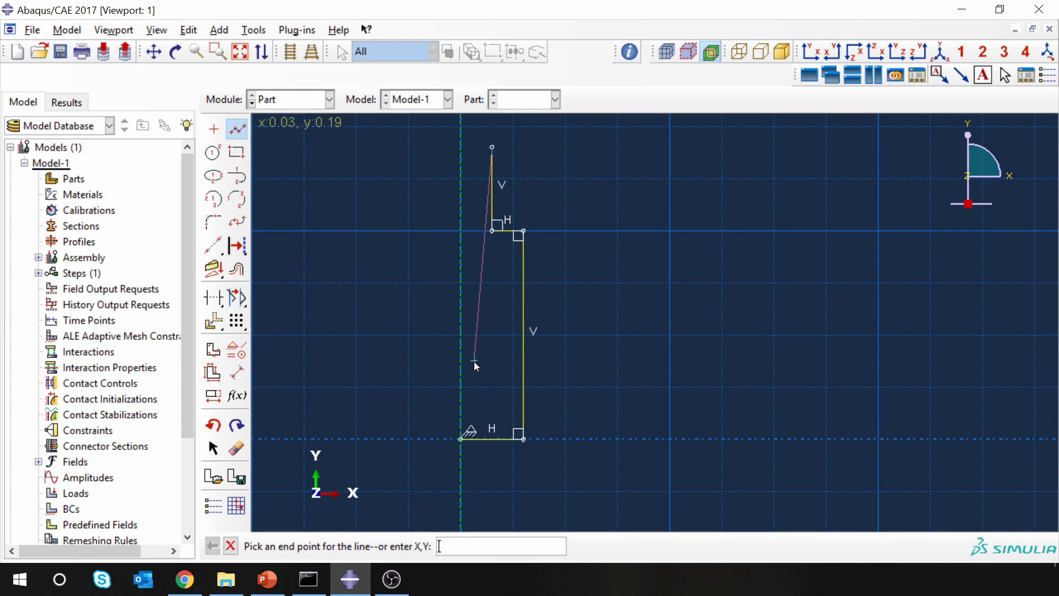
type("0,0.7")
key("Return")
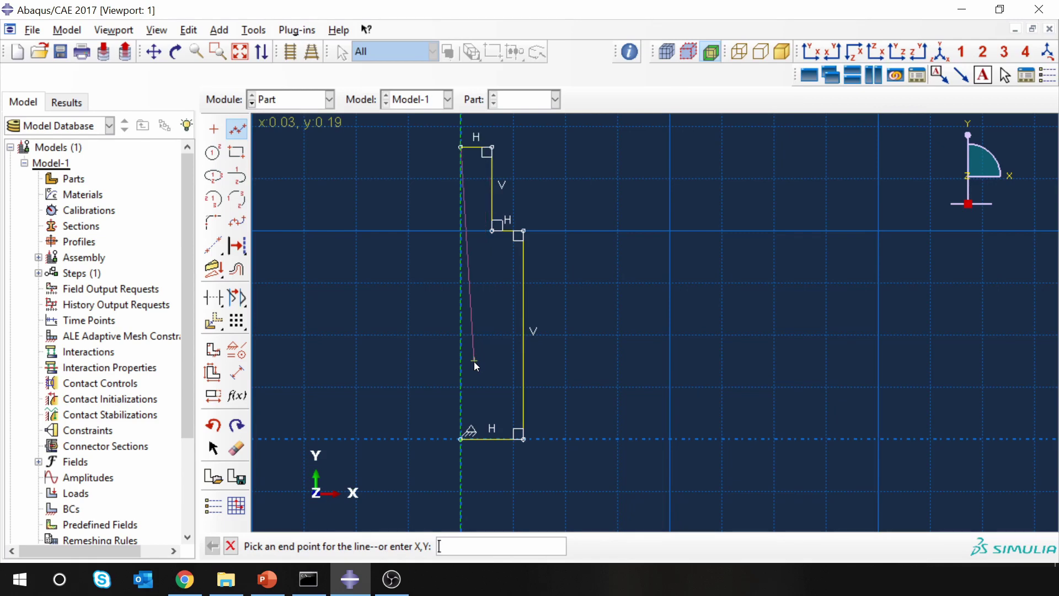
type("0,0")
key("Return")
middle_click(628, 380)
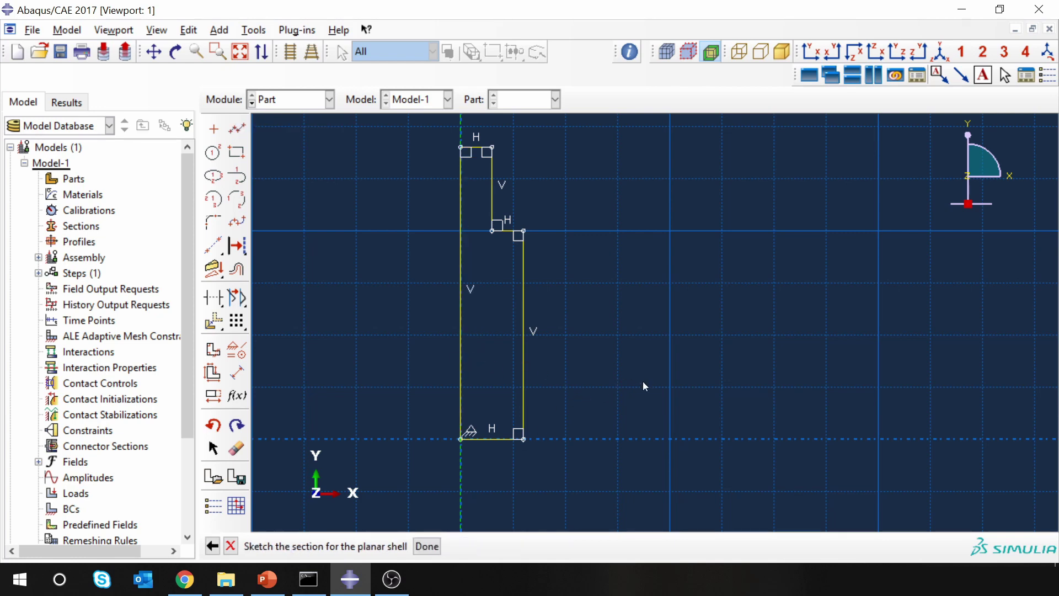
middle_click(643, 387)
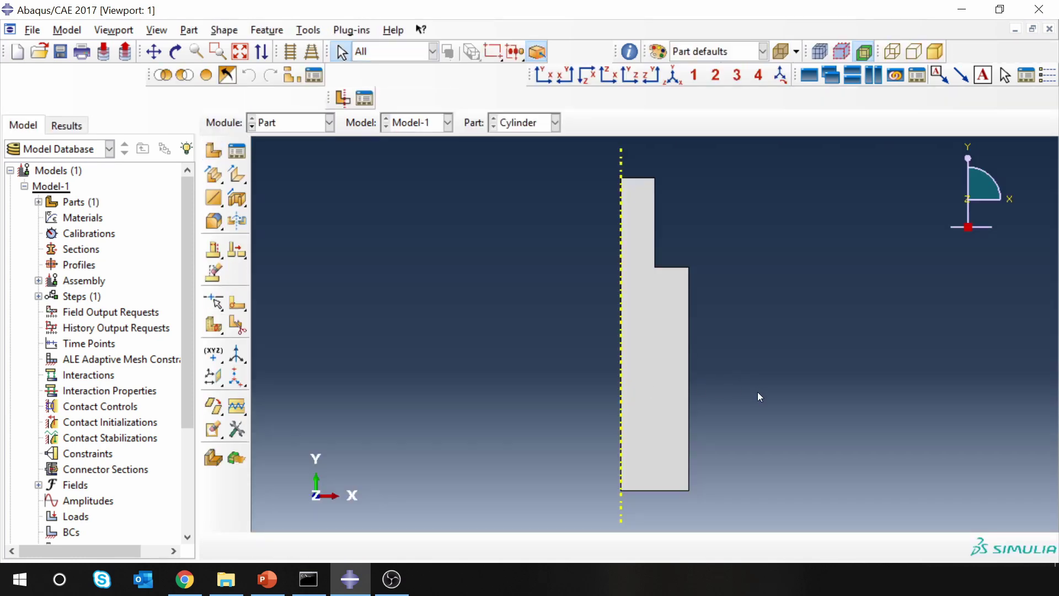
Step: In the Property module, create material Al with elastic modulus 70e9 and Poisson's ratio 0.33
scroll(759, 407, "up", 1)
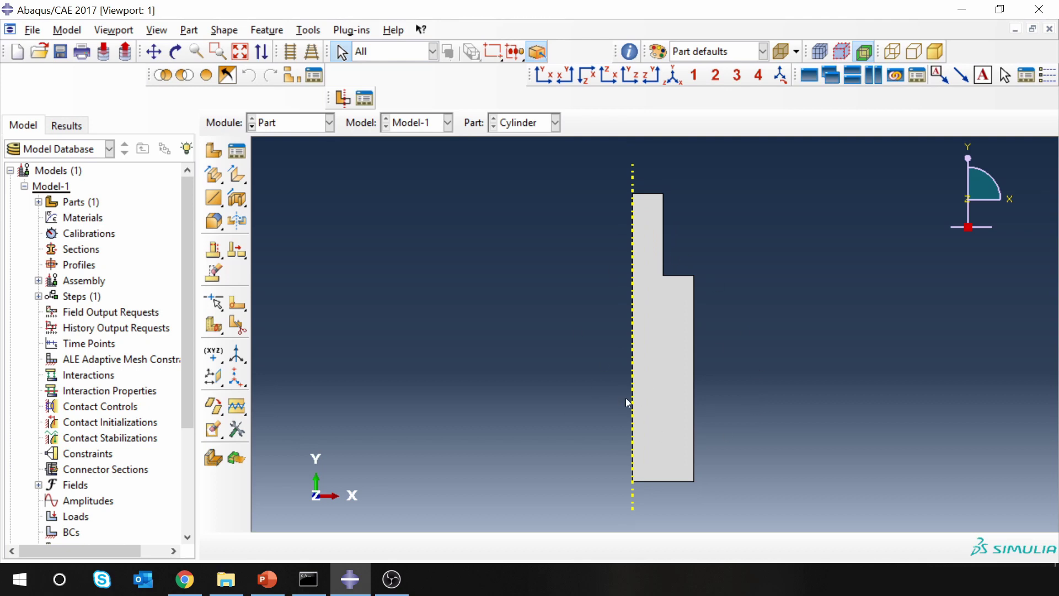
left_click(290, 126)
left_click(290, 152)
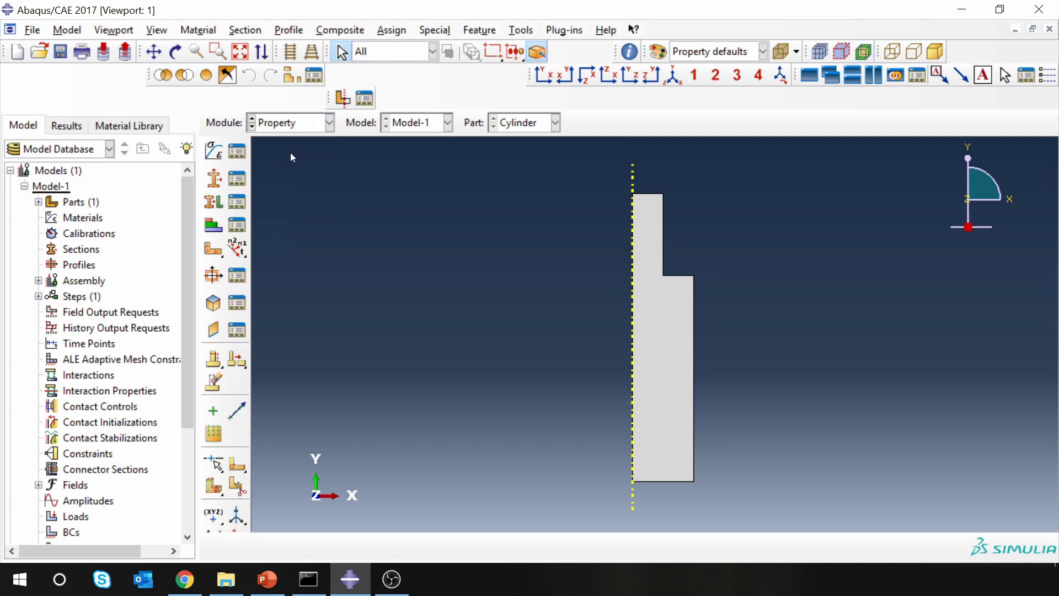
left_click(220, 152)
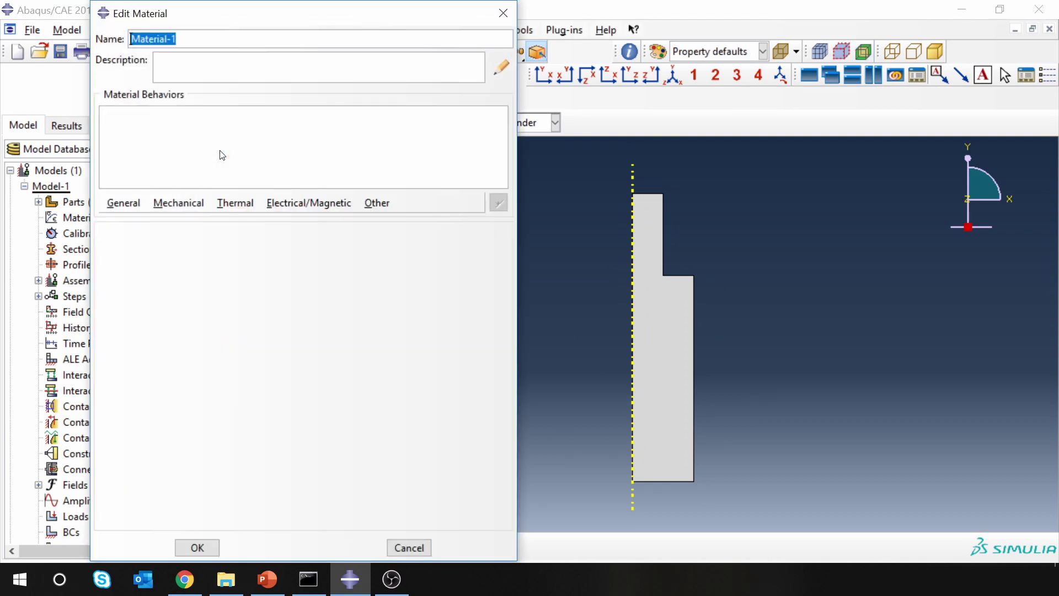
type("Al")
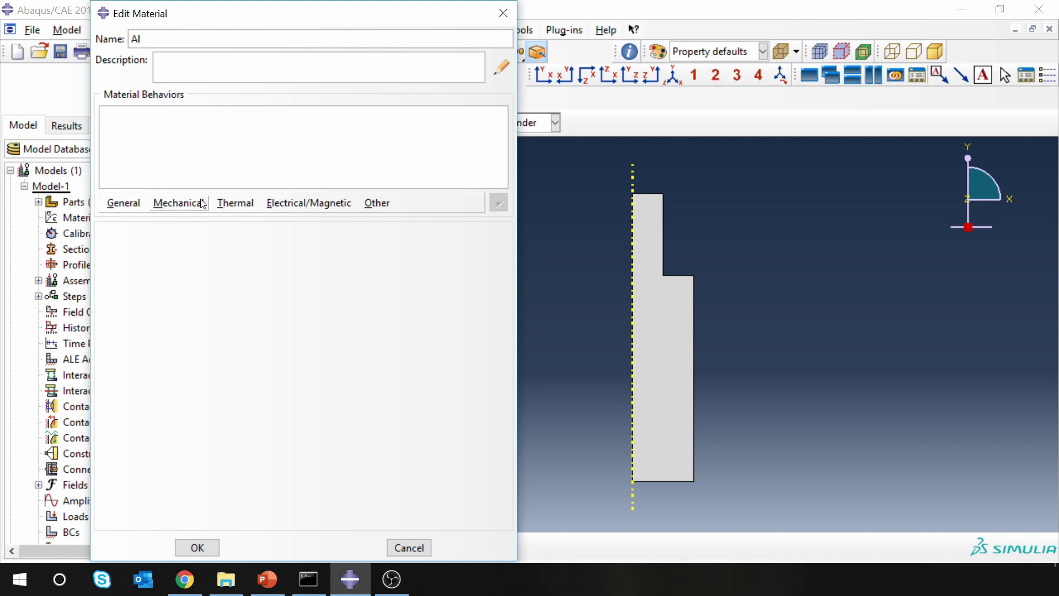
left_click(179, 203)
mouse_move(203, 219)
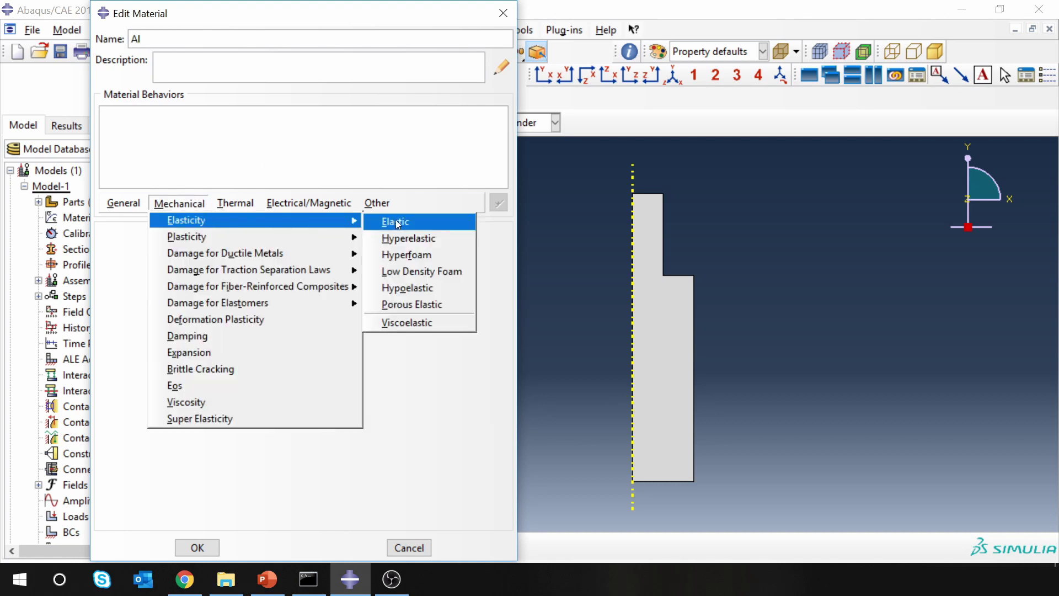
left_click(381, 220)
left_click(163, 429)
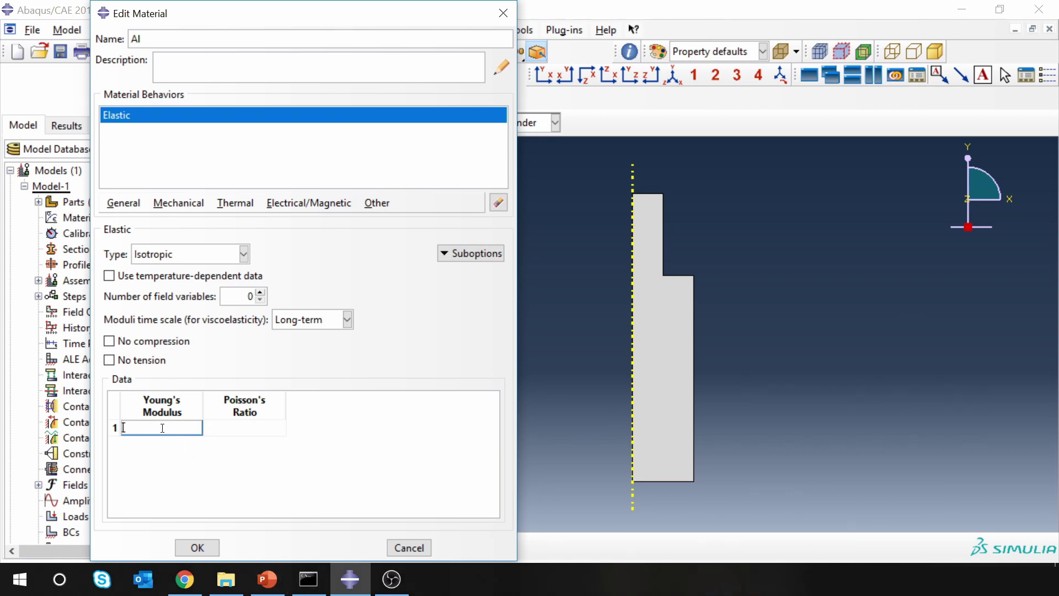
type("70e9")
left_click(235, 429)
type("0.33")
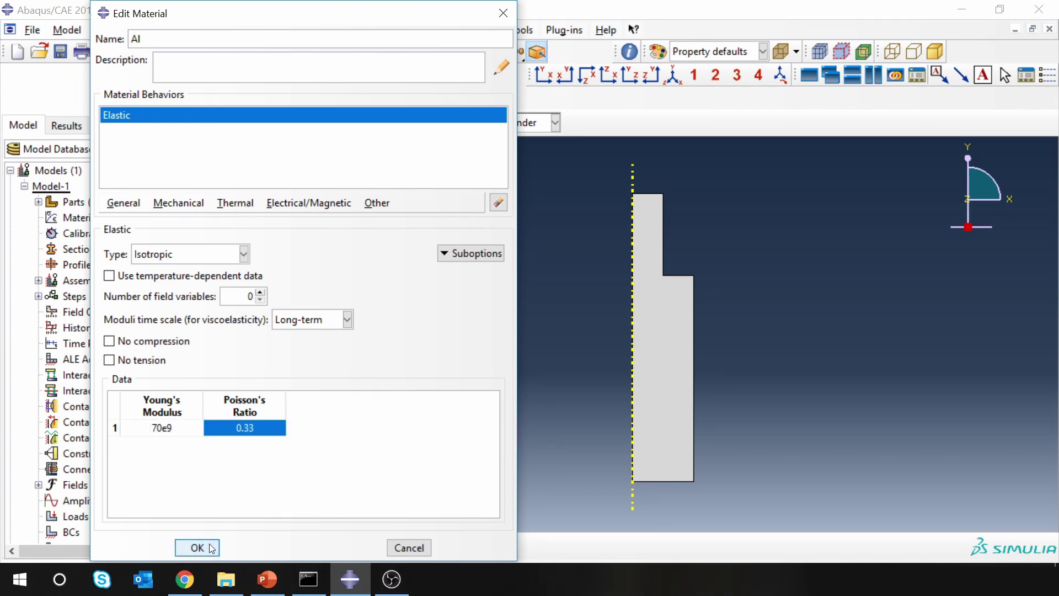
left_click(209, 544)
Step: Create a section named Al_section using material Al
left_click(215, 181)
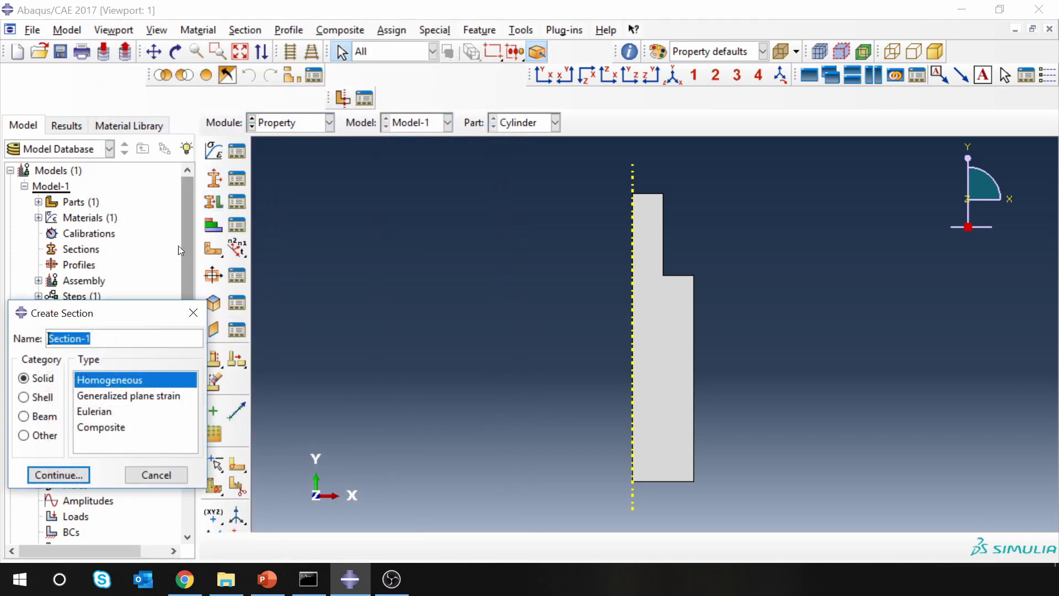
type("Al")
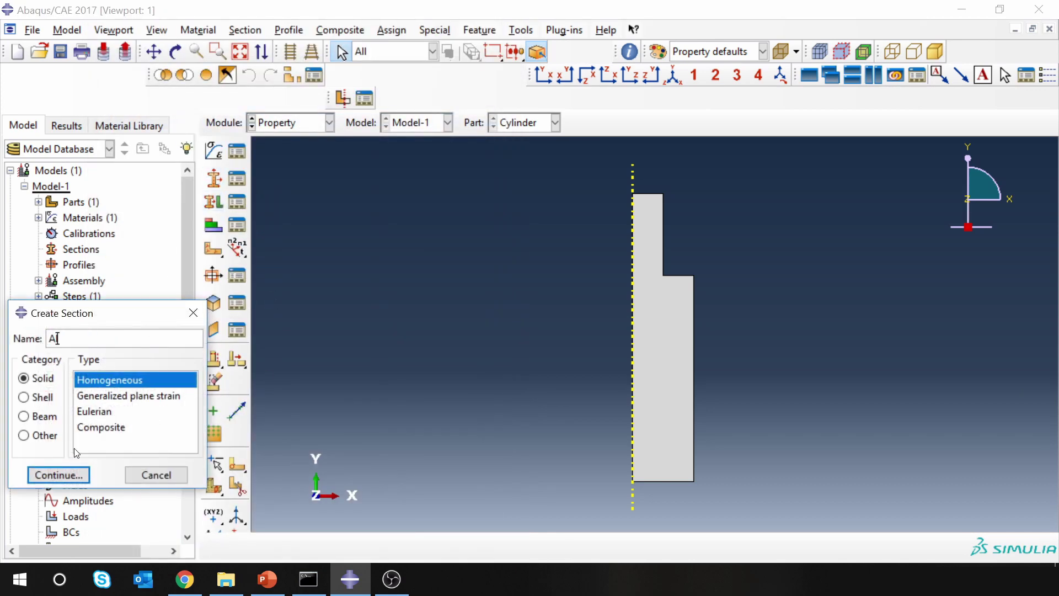
type("_section")
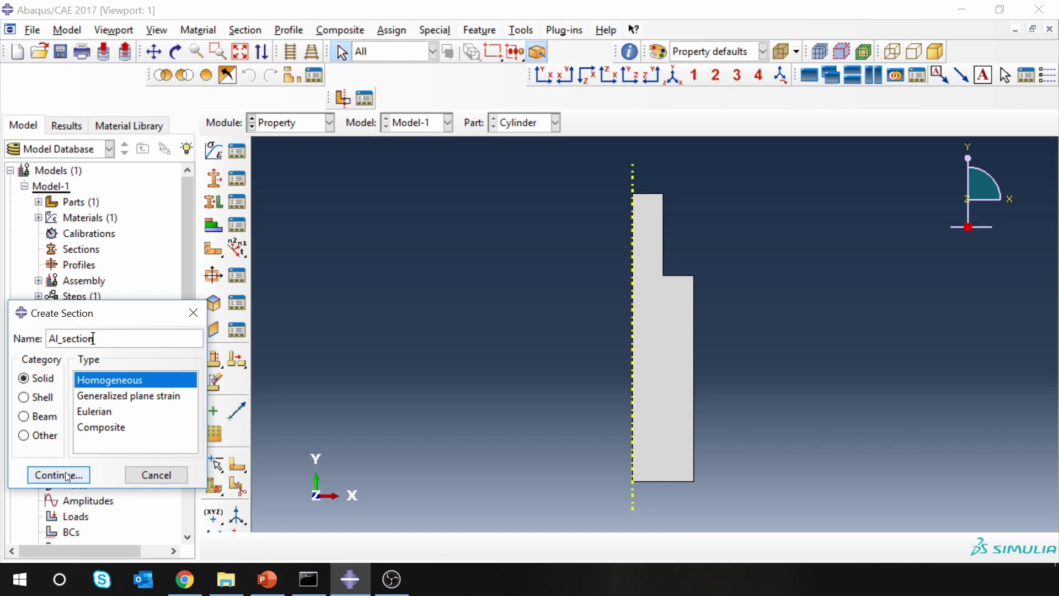
left_click(67, 475)
left_click(67, 461)
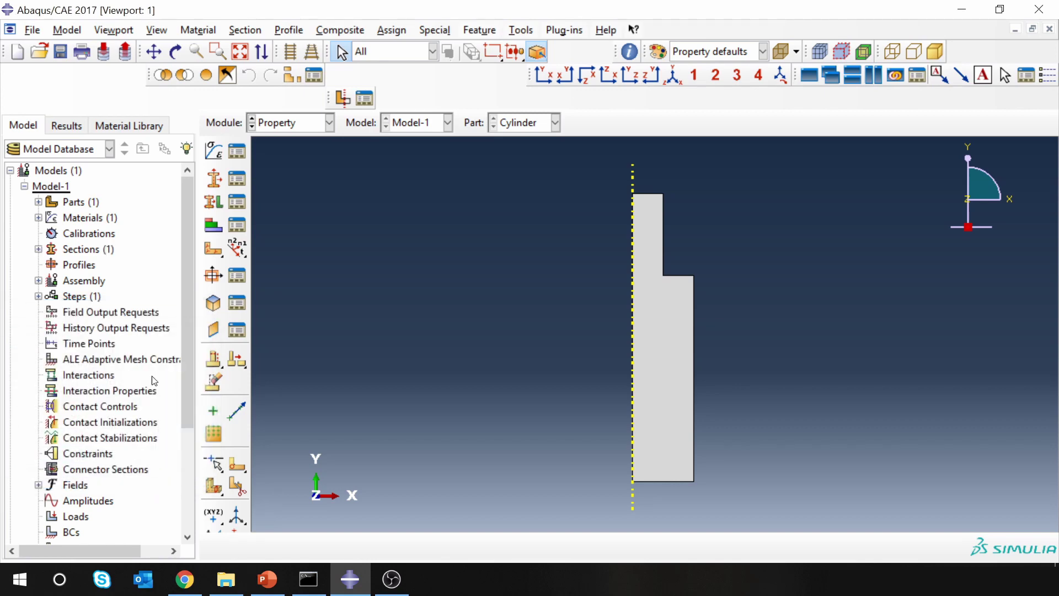
Step: Assign Al_section to the stepped cylinder's face
left_click(218, 205)
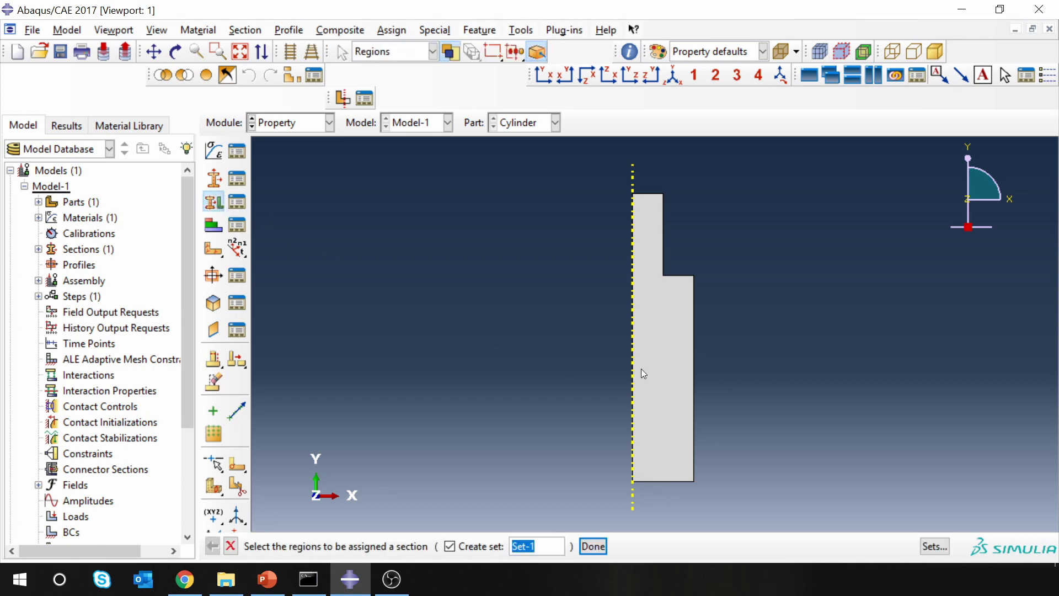
left_click(652, 348)
middle_click(489, 346)
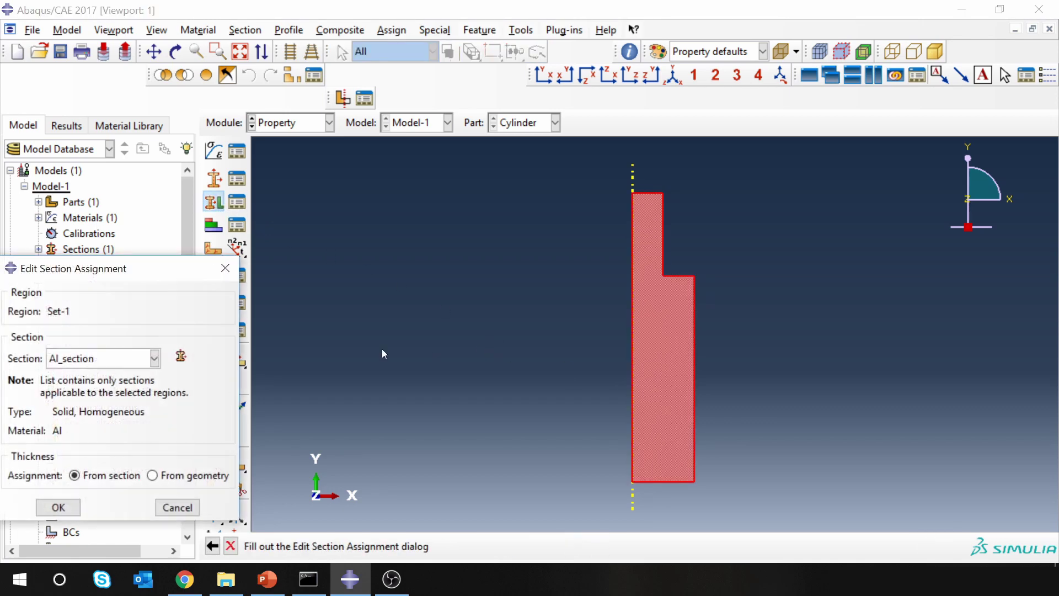
left_click(67, 510)
Step: Switch to the Assembly module and begin an instance of the Cylinder part
left_click(286, 123)
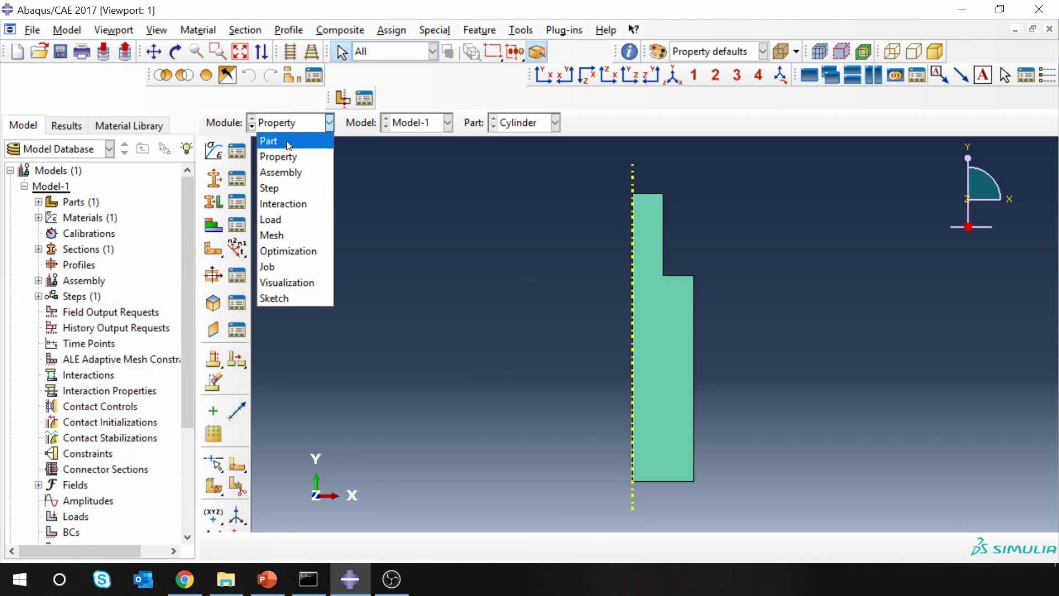
left_click(283, 169)
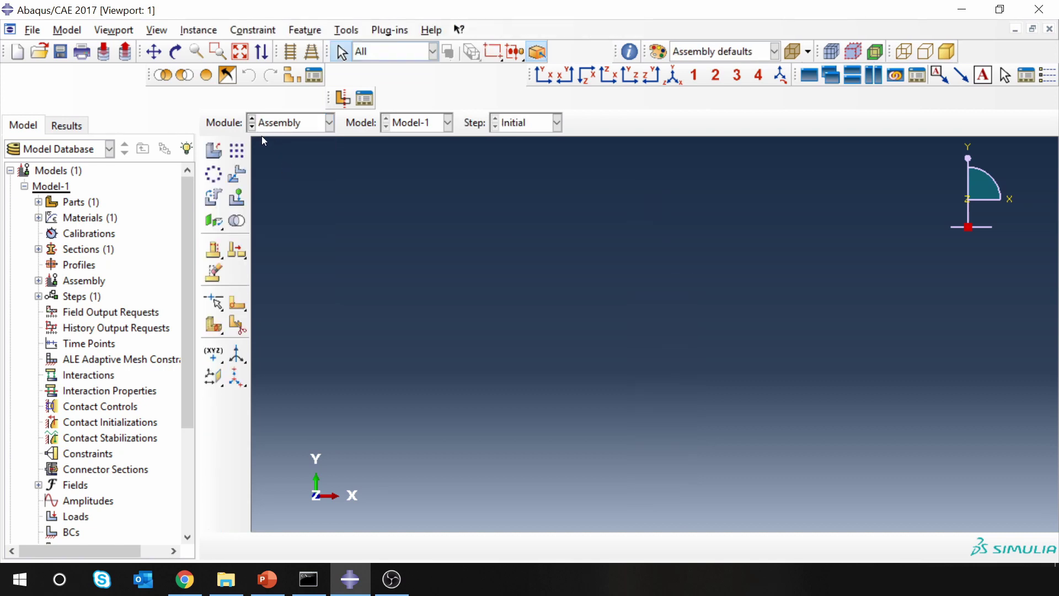
left_click(214, 151)
Step: Place the Cylinder instance, then create a Static, General step named Step-1
left_click(42, 509)
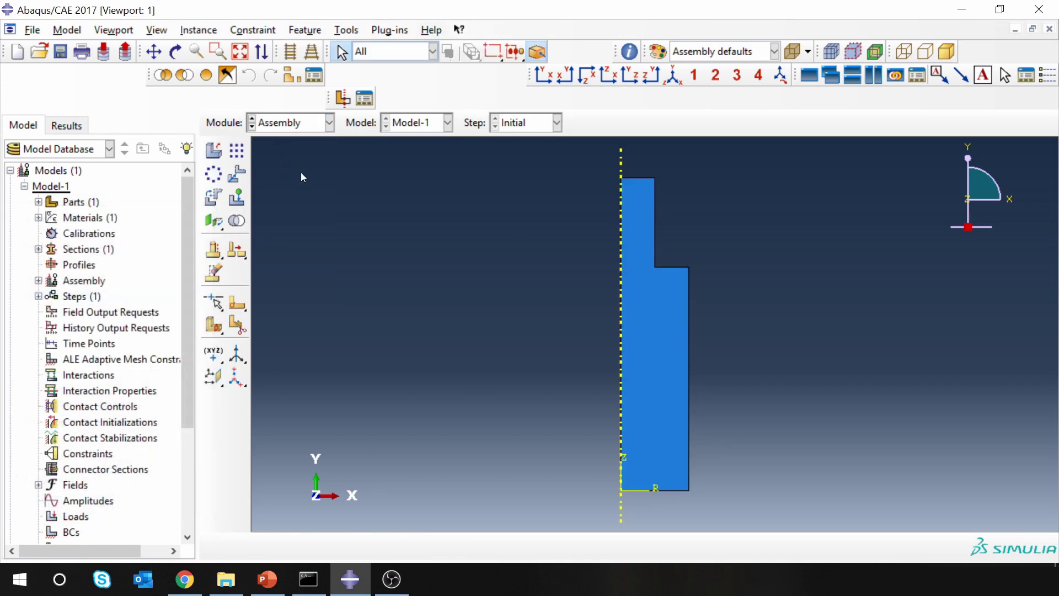
left_click(282, 127)
left_click(277, 189)
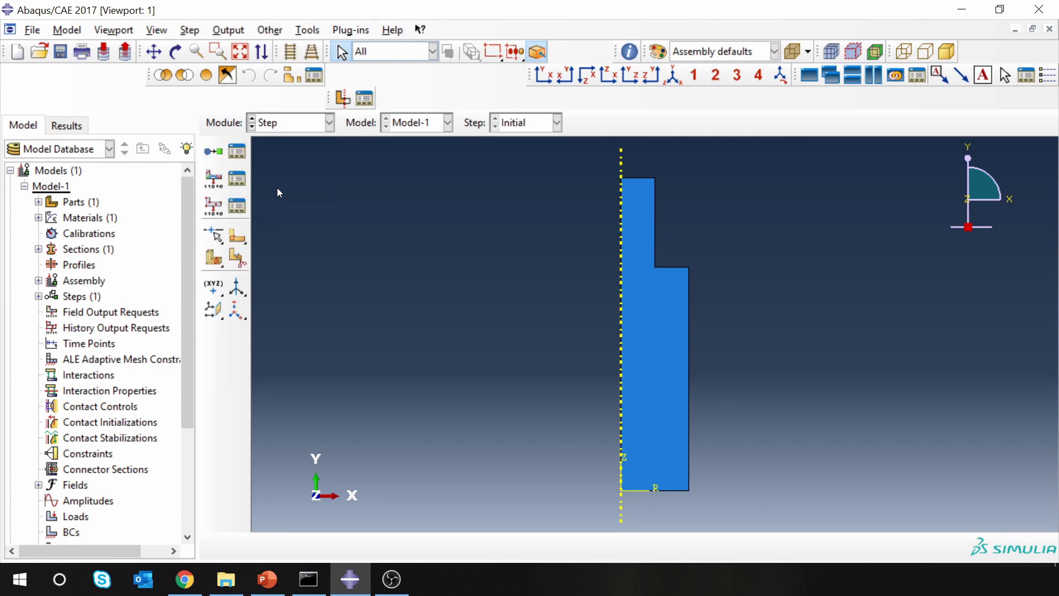
left_click(215, 151)
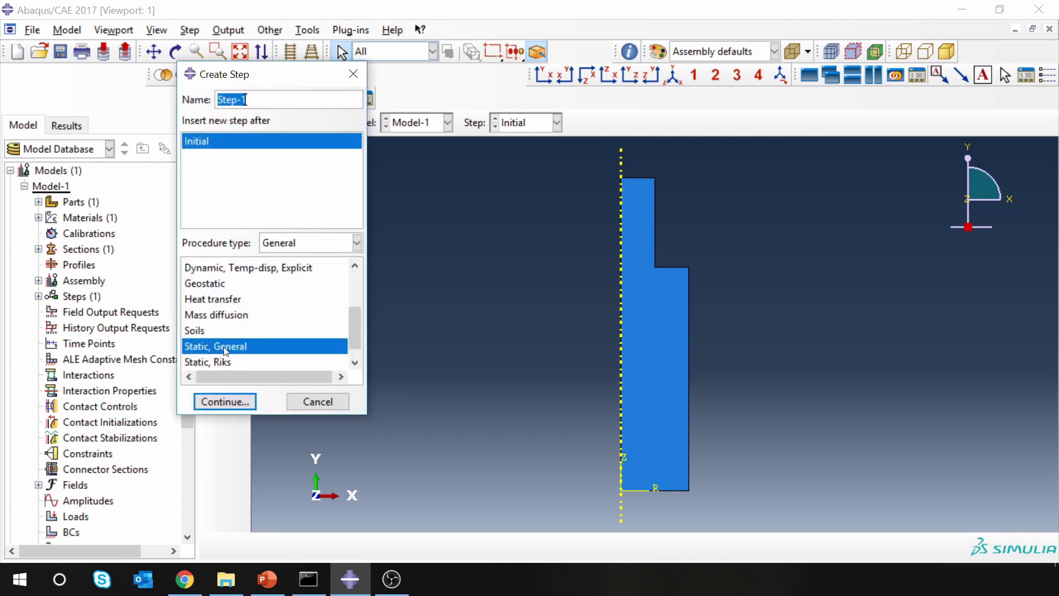
left_click(234, 405)
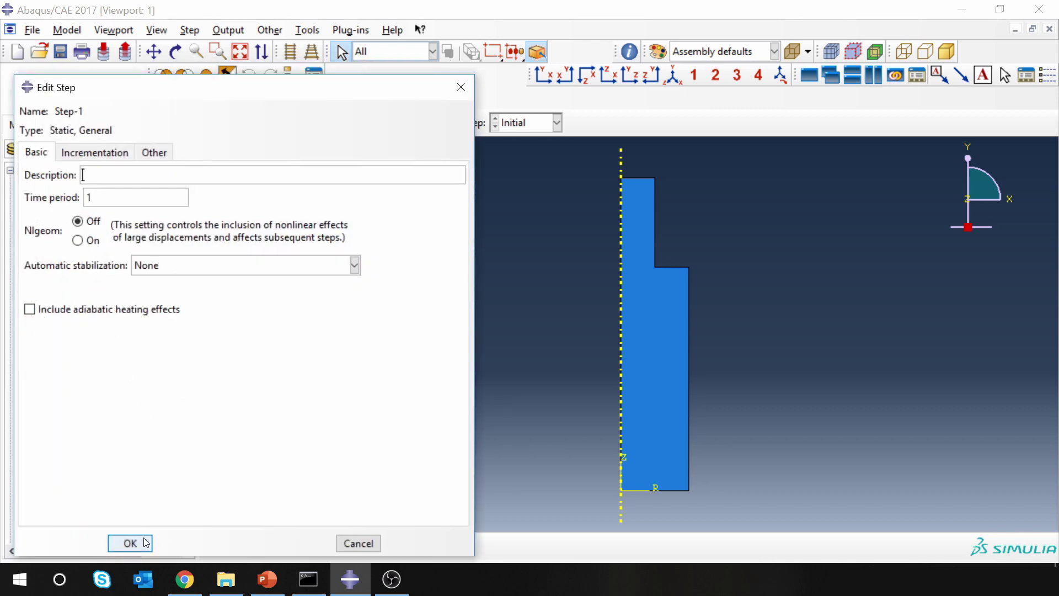
left_click(146, 543)
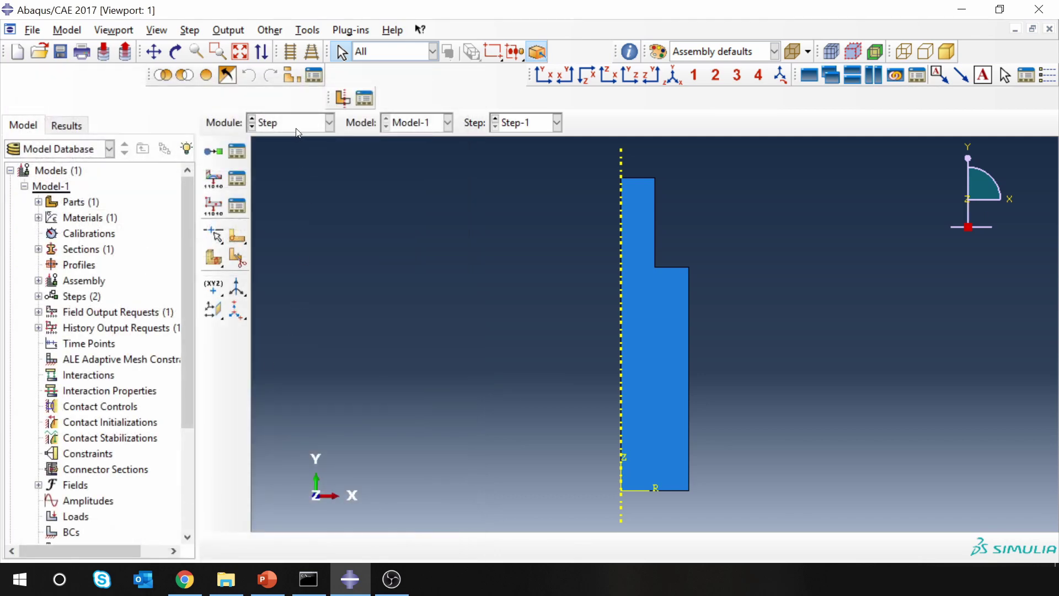
Step: Switch to the Load module and bring up the PowerPoint slide showing the 100 MPa load
left_click(295, 124)
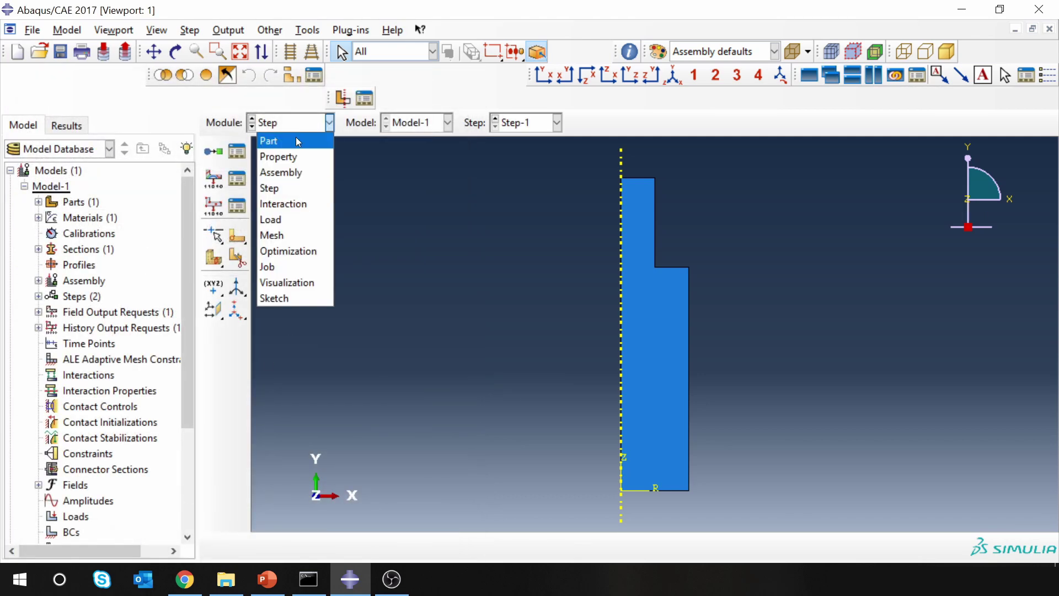
left_click(283, 219)
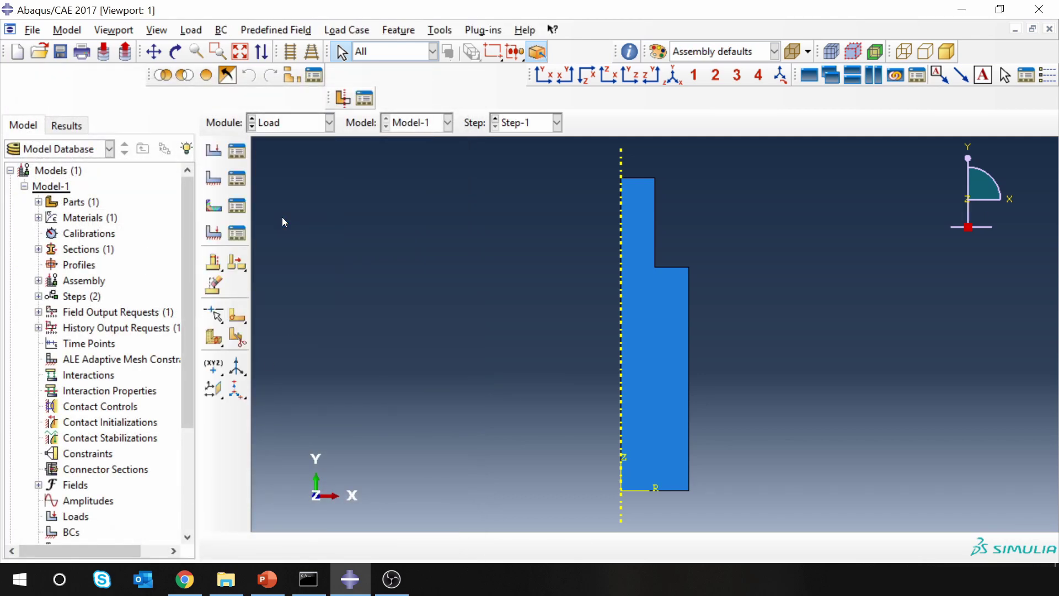
left_click(268, 579)
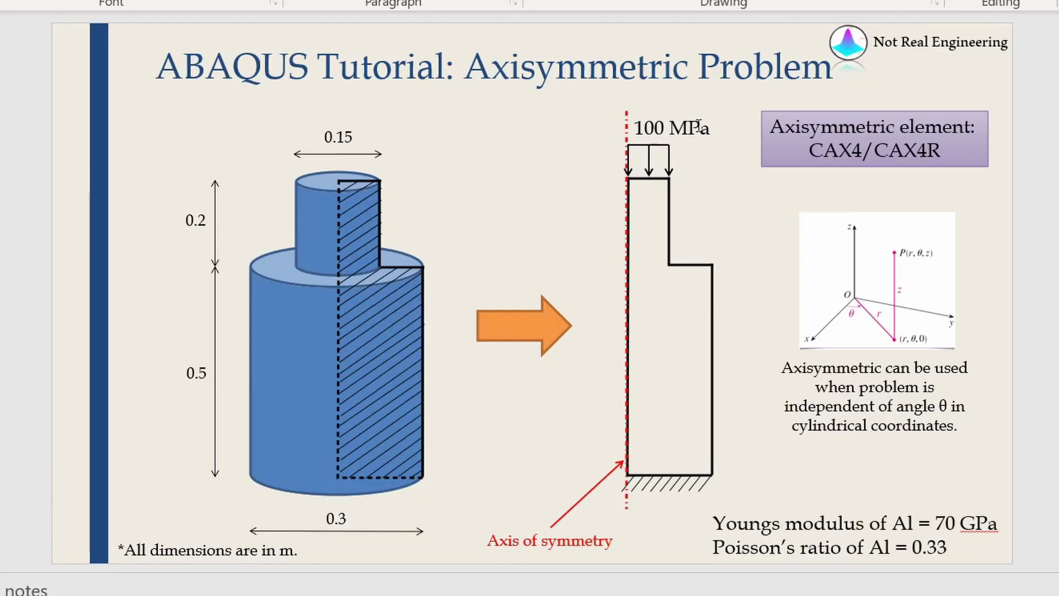
Step: Create Displacement/Rotation boundary condition 'Flixed' fixing U1 and U2 on the bottom edge
key("alt+Tab")
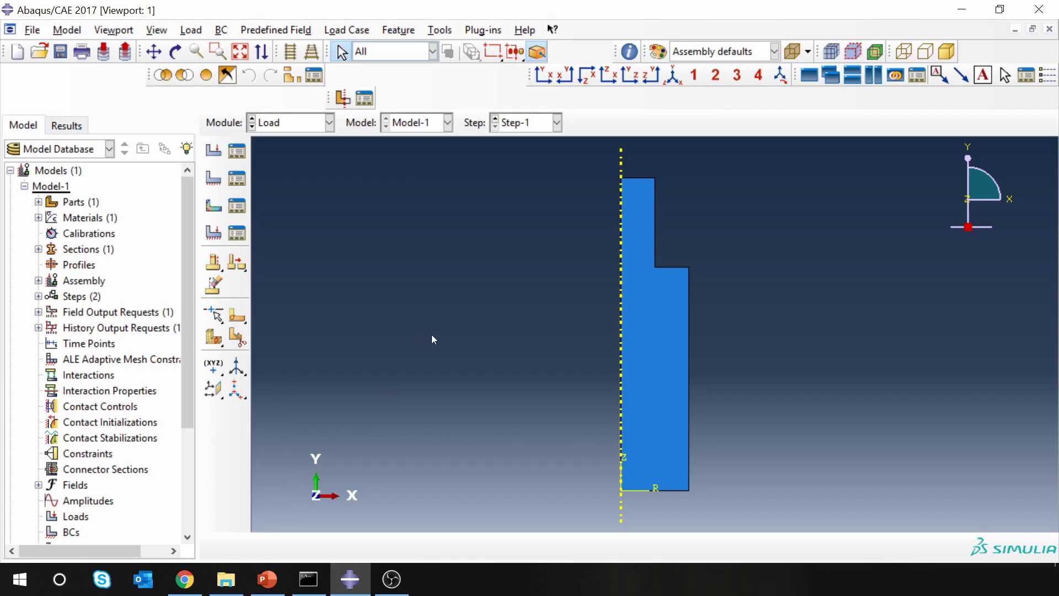
left_click(216, 181)
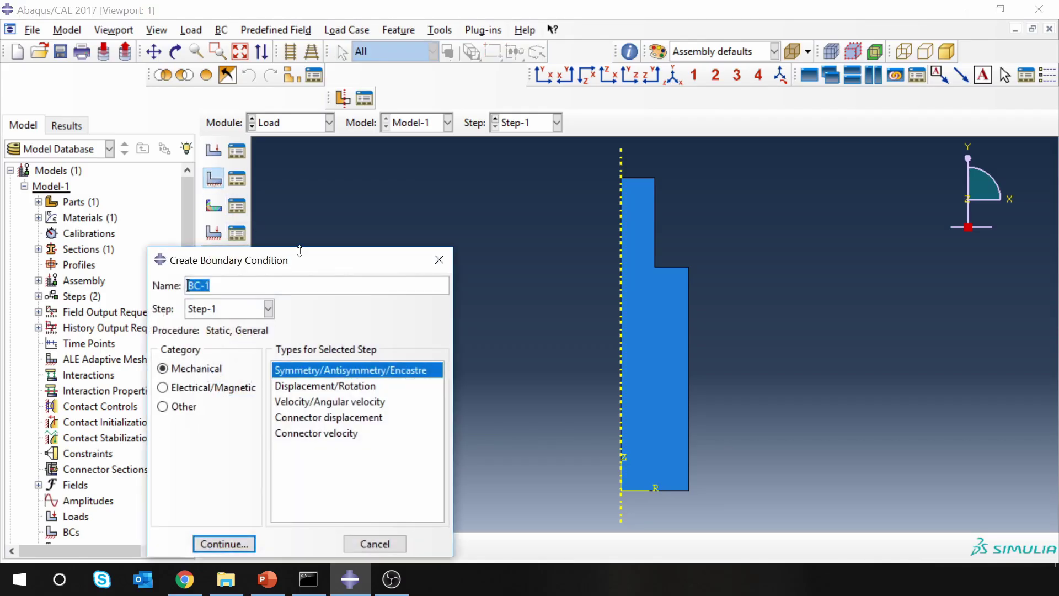
left_click_drag(319, 264, 368, 160)
type("Flixed")
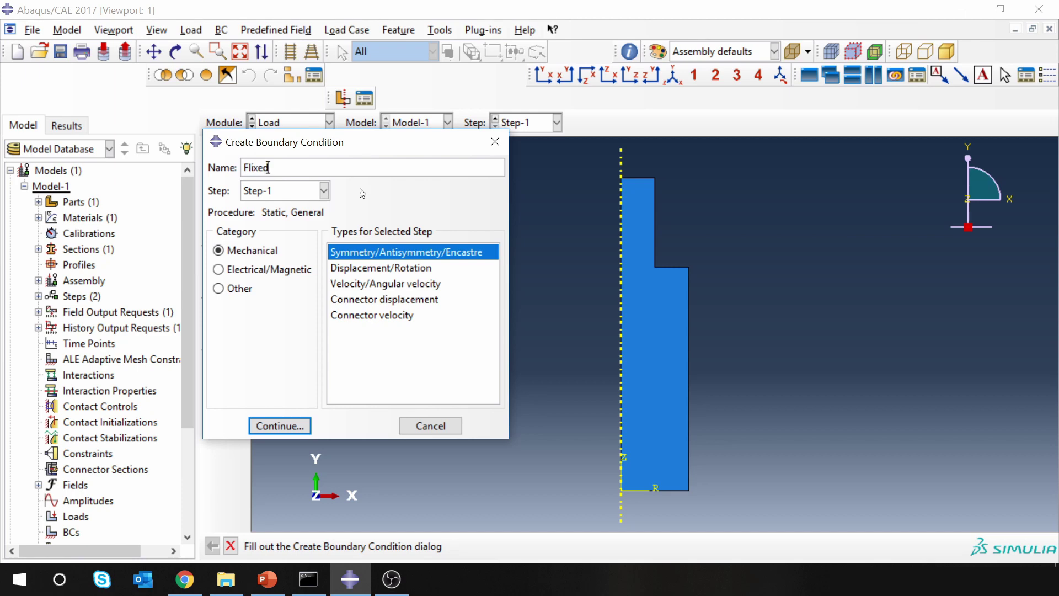
left_click(356, 270)
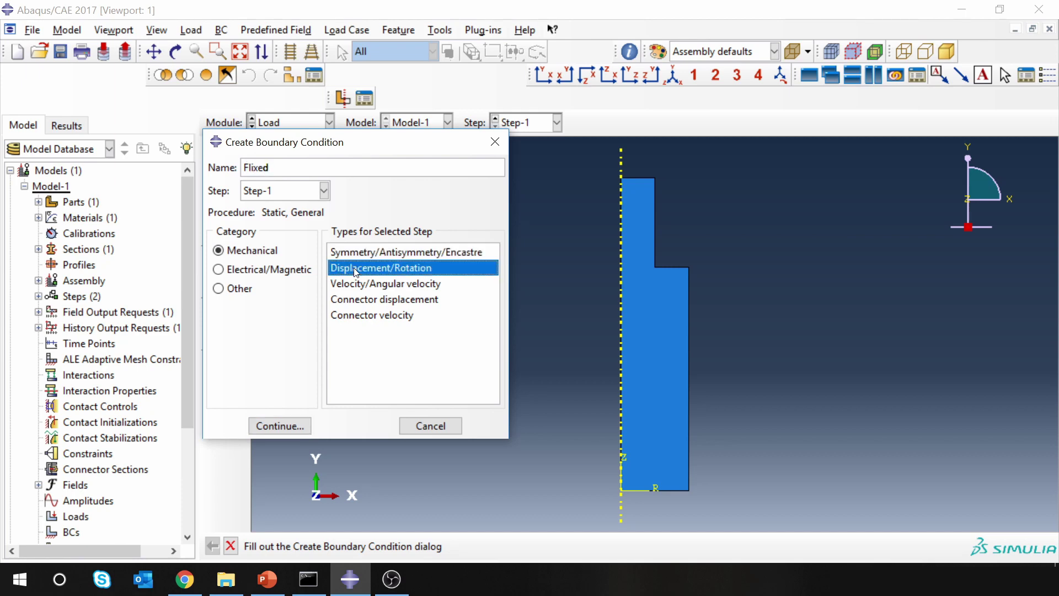
left_click(276, 426)
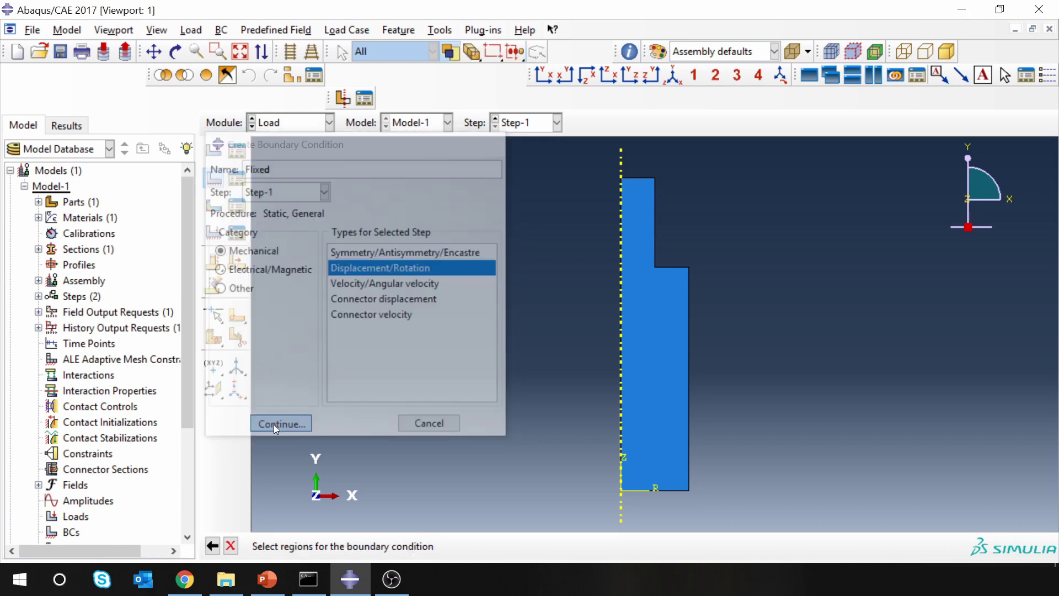
left_click(669, 491)
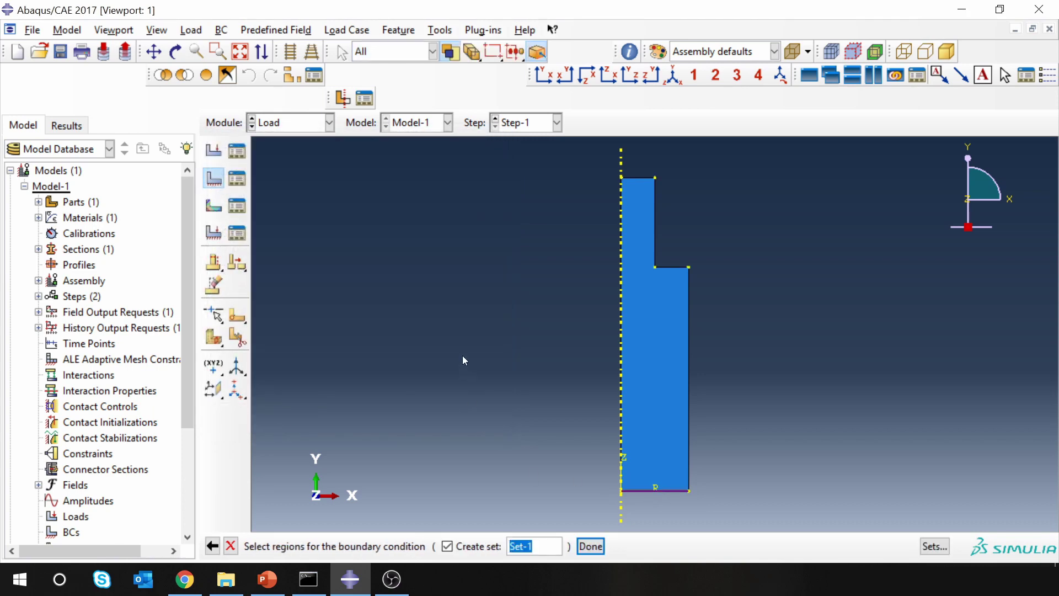
left_click(590, 546)
left_click(381, 405)
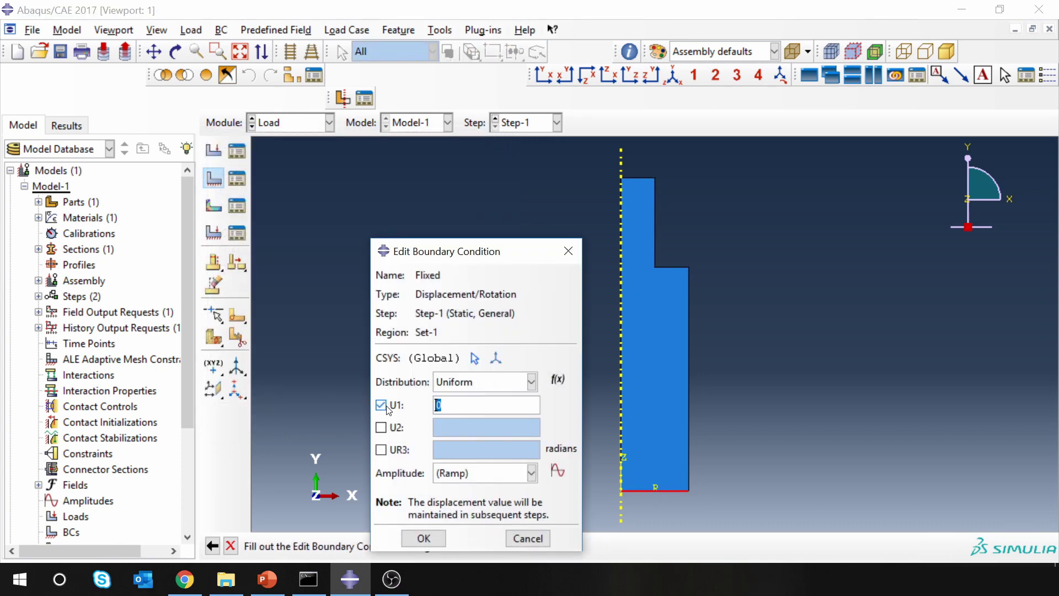
left_click(381, 426)
left_click(418, 544)
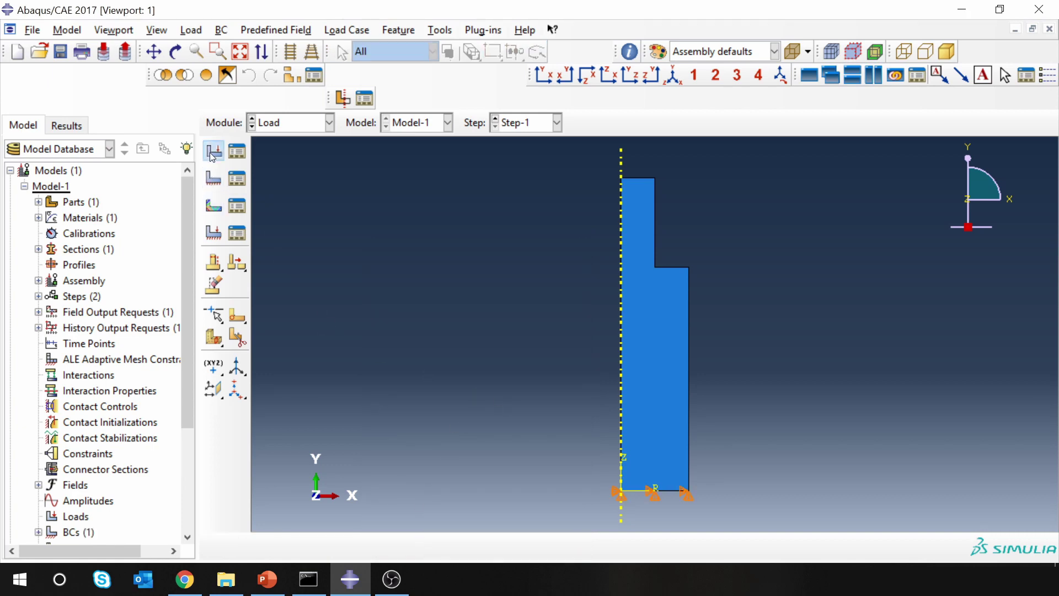
Step: Apply a pressure load named Pressure of magnitude 100e6 to the part's top edge
left_click(213, 151)
type("Pressure")
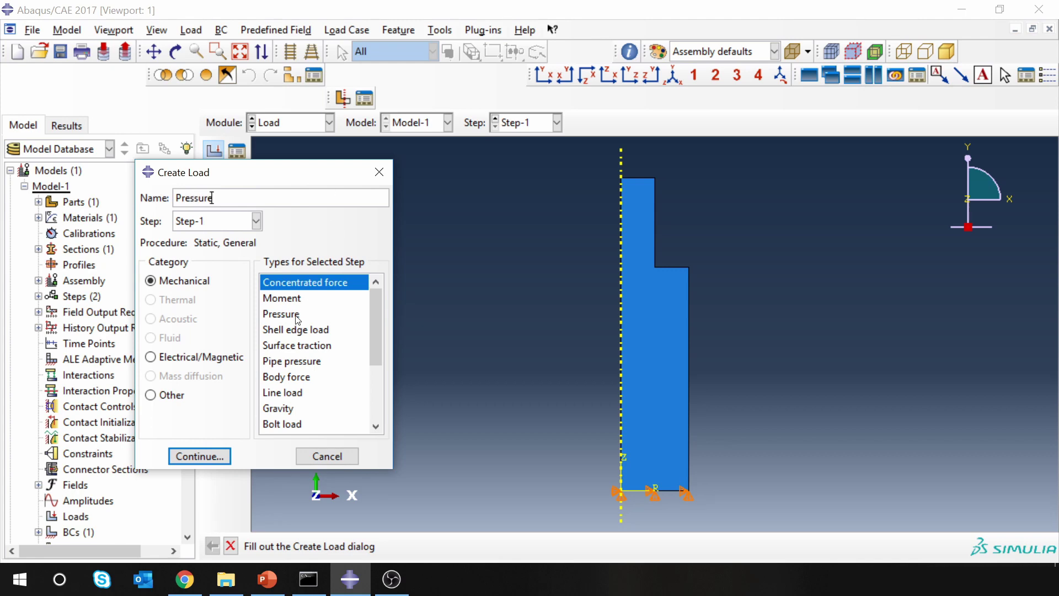
left_click(294, 316)
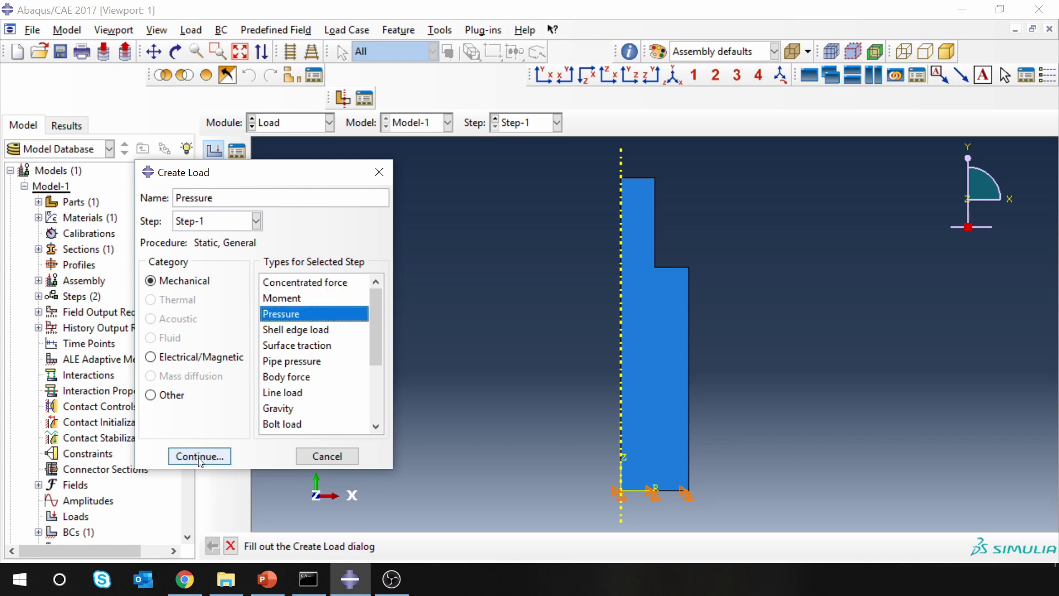
left_click(227, 456)
left_click(634, 179)
middle_click(507, 275)
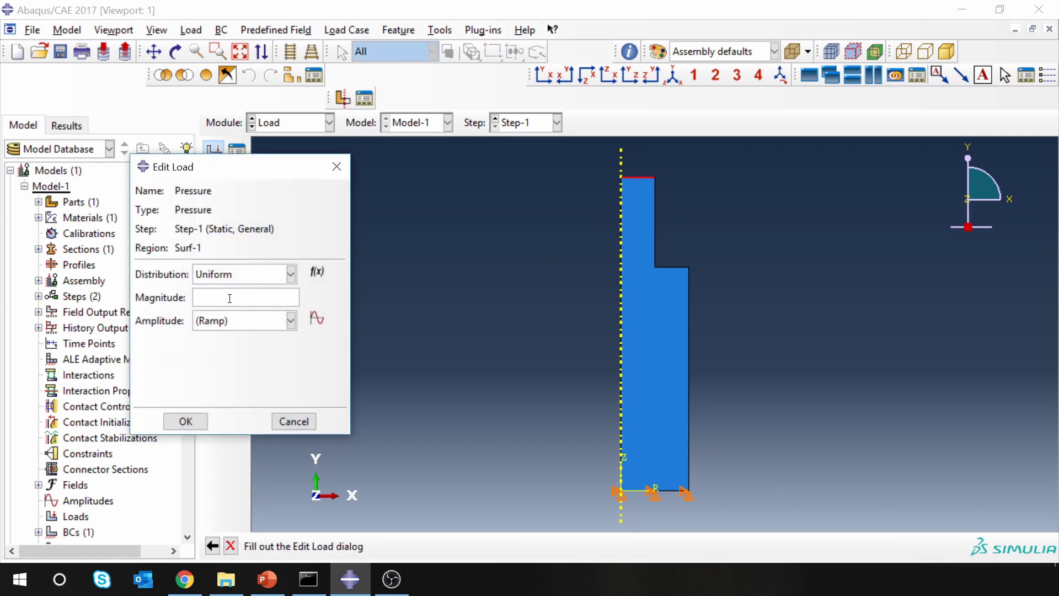
type("100e6")
left_click(188, 420)
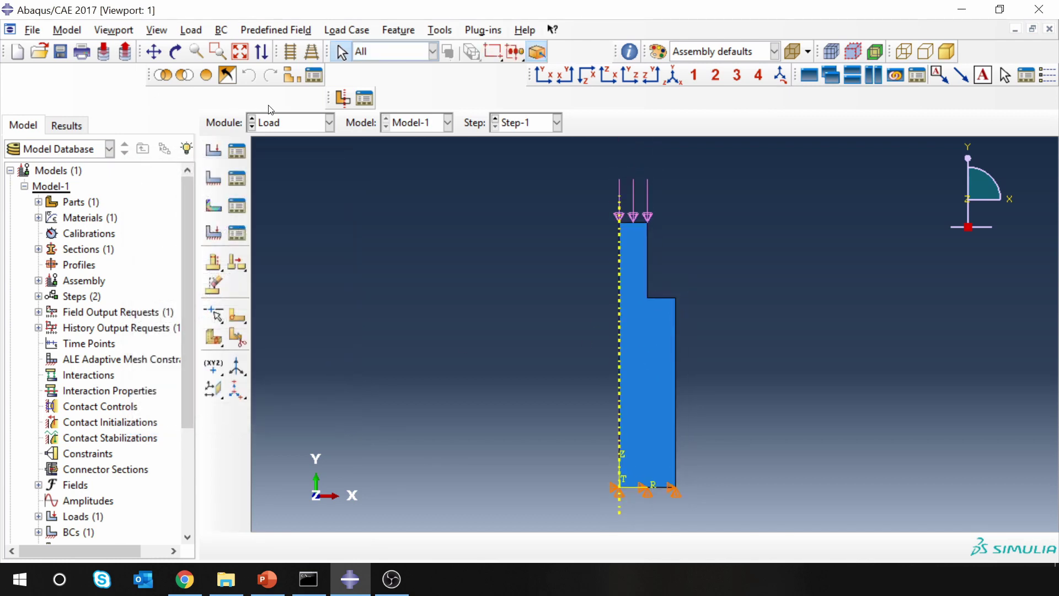
Step: In the Mesh module on the Cylinder part, set the mesh controls to the Structured technique
left_click(298, 123)
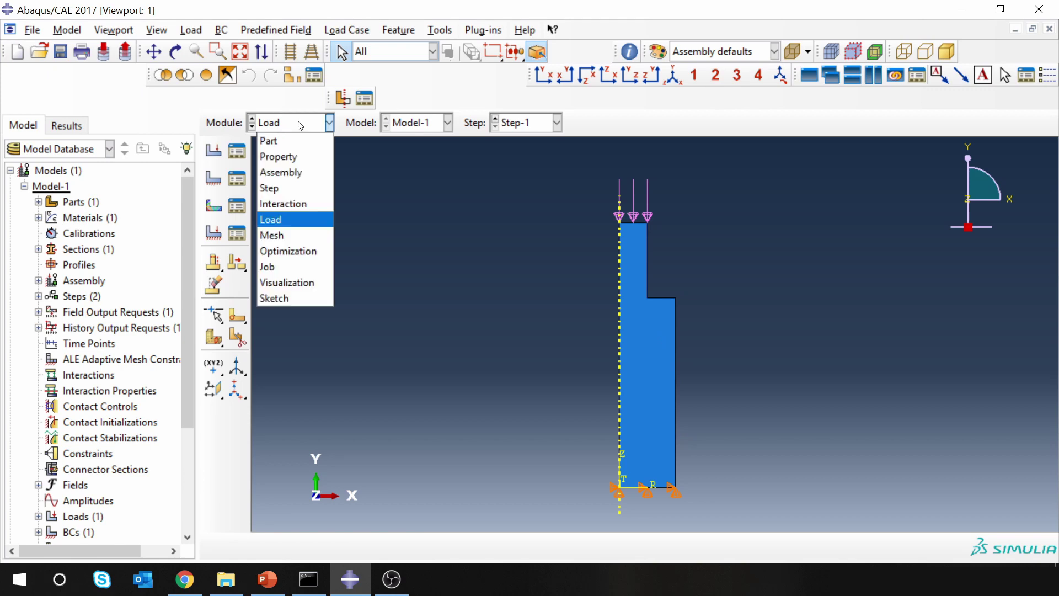
left_click(279, 234)
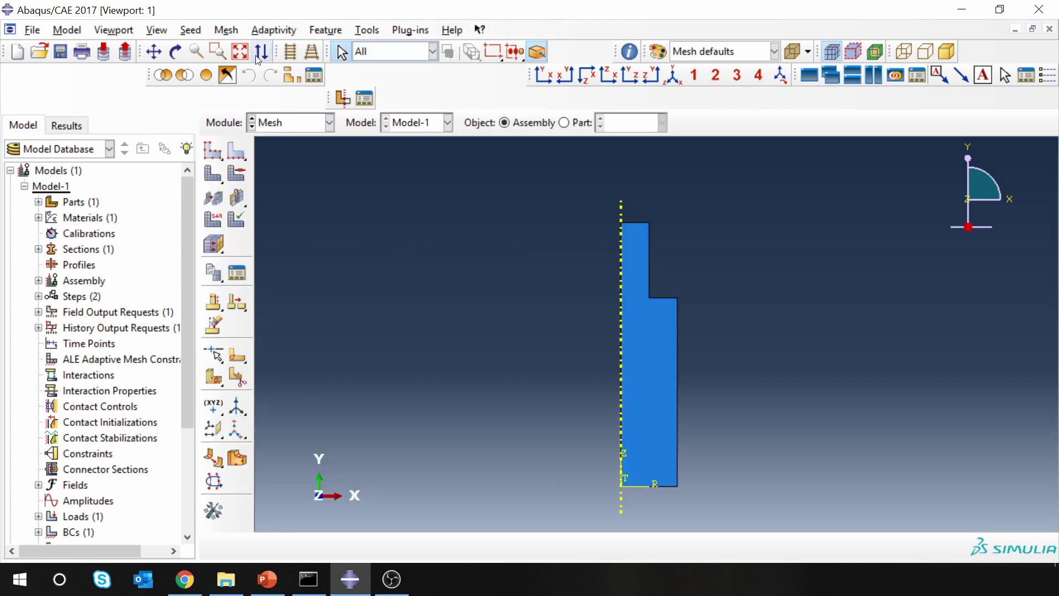
left_click(565, 124)
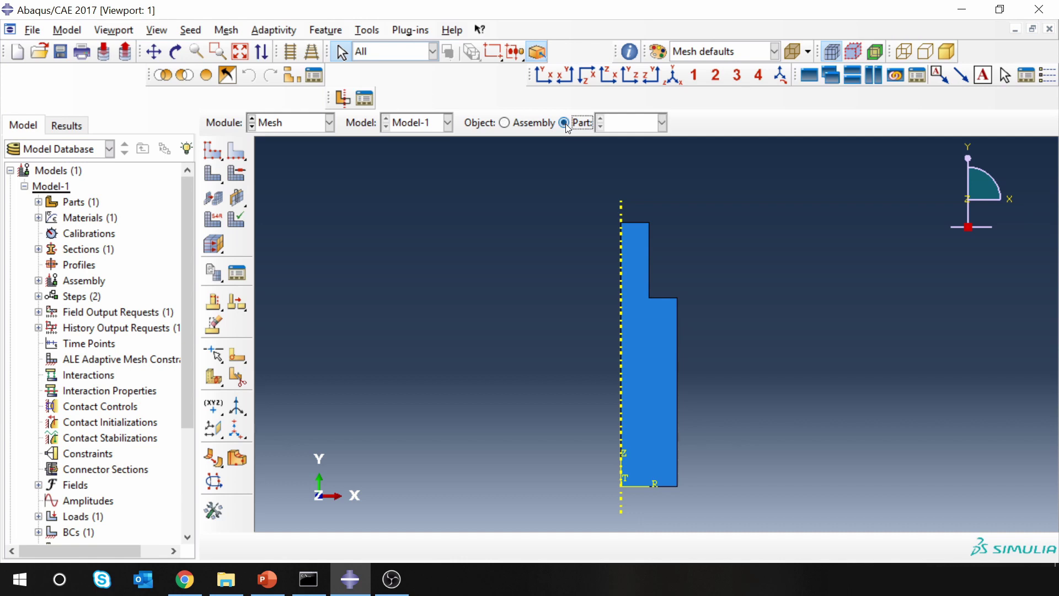
left_click(227, 31)
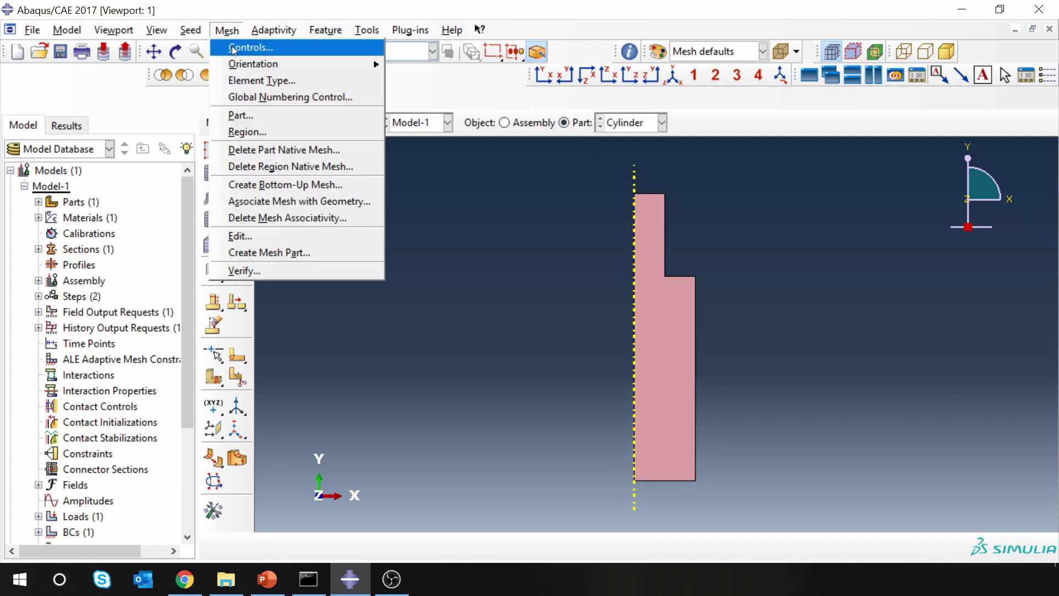
left_click(234, 48)
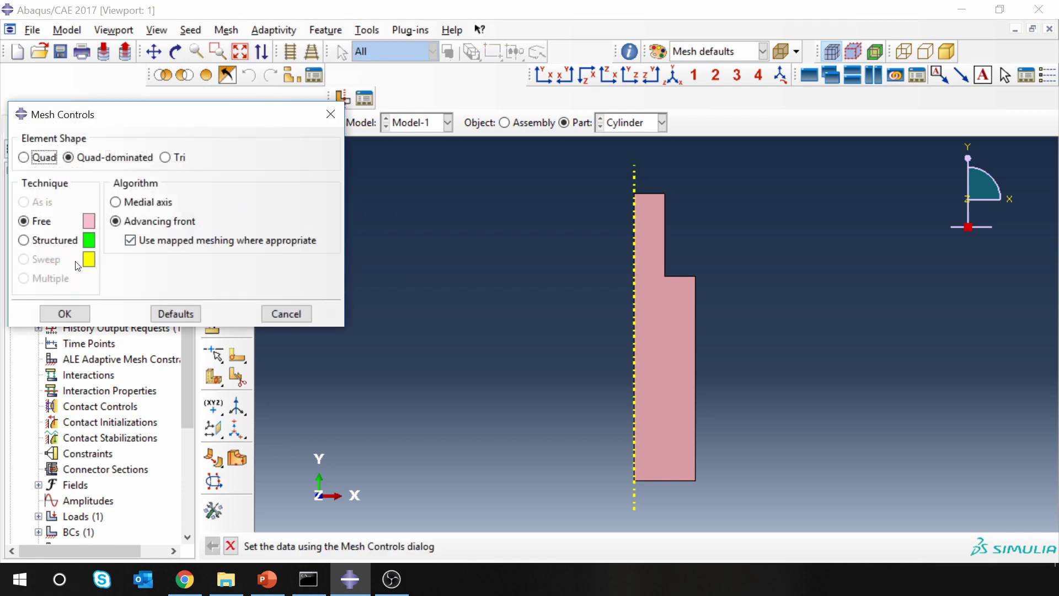
left_click(41, 243)
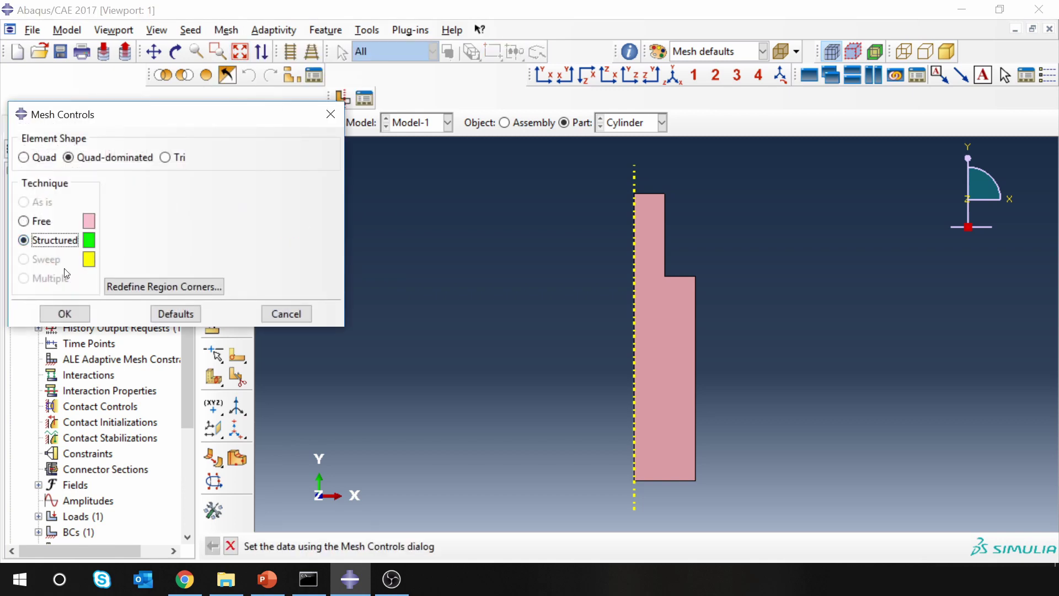
left_click(65, 313)
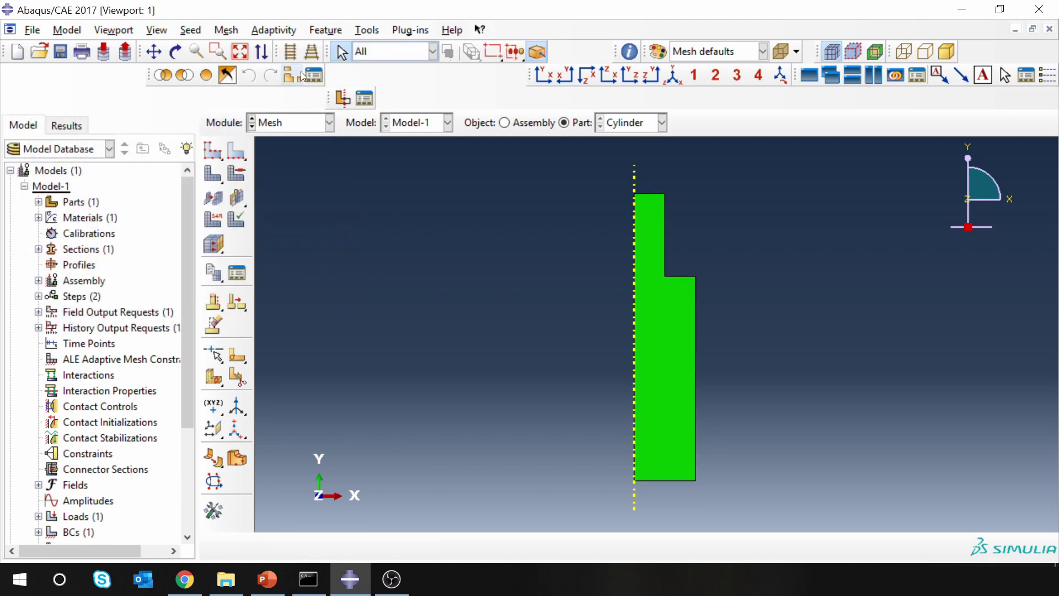
left_click(226, 30)
Step: Assign CAX4R elements (Standard, linear, axisymmetric stress, reduced integration) to the part face
left_click(259, 72)
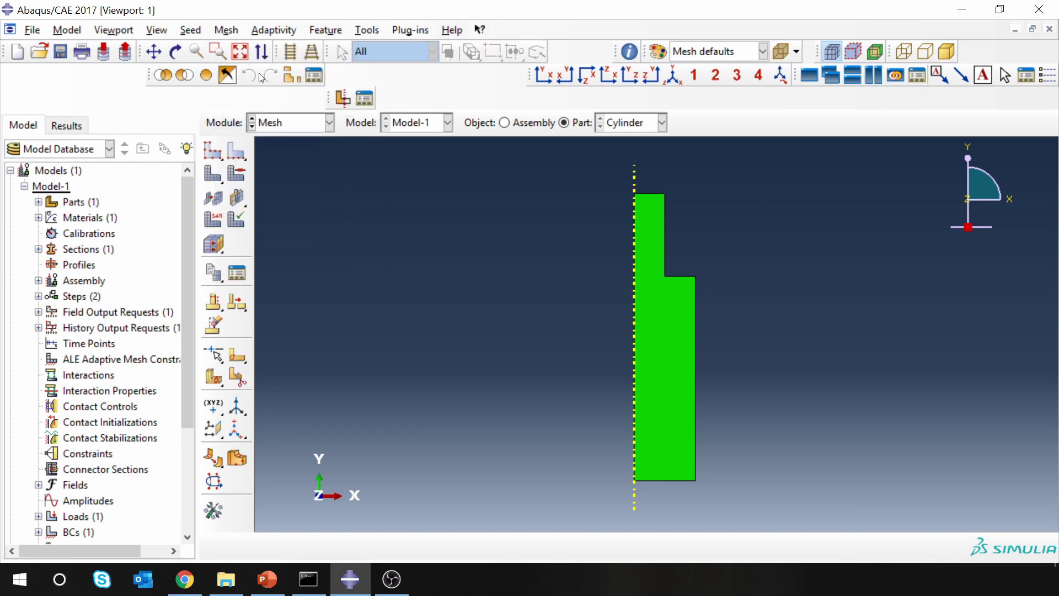
left_click(654, 328)
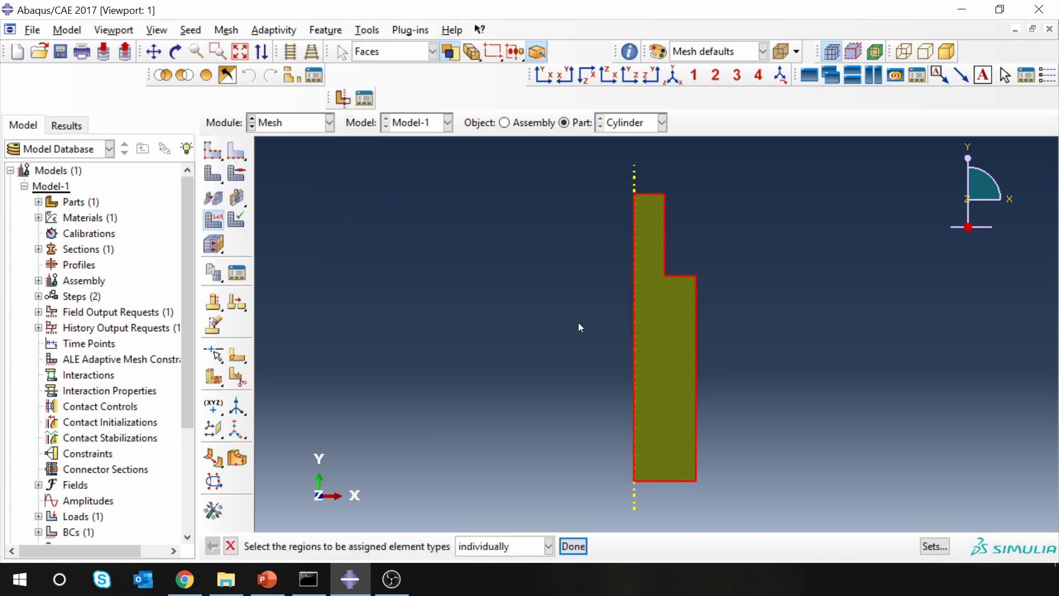
middle_click(578, 324)
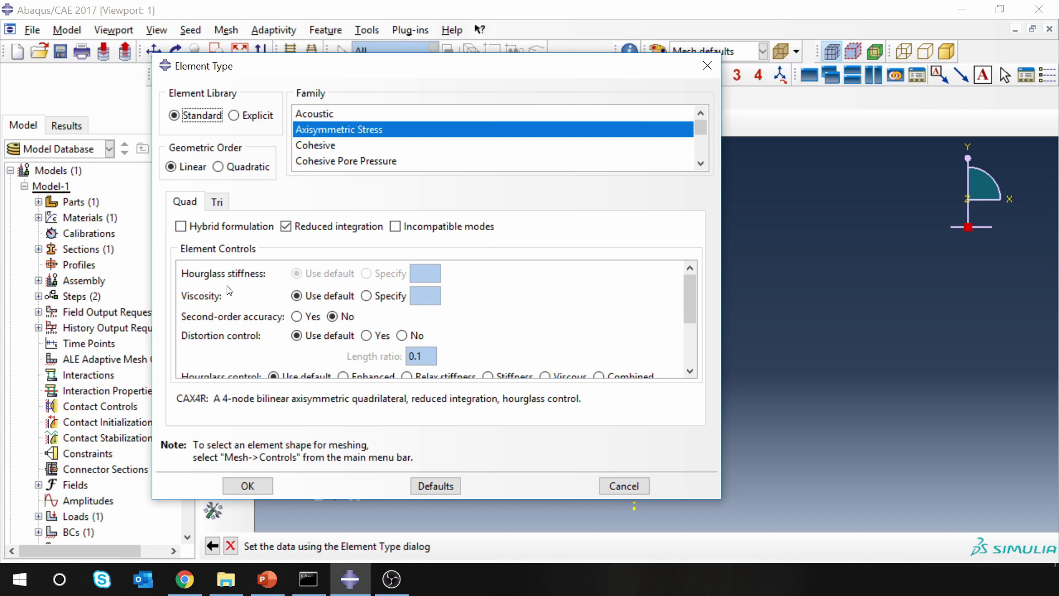
left_click(286, 227)
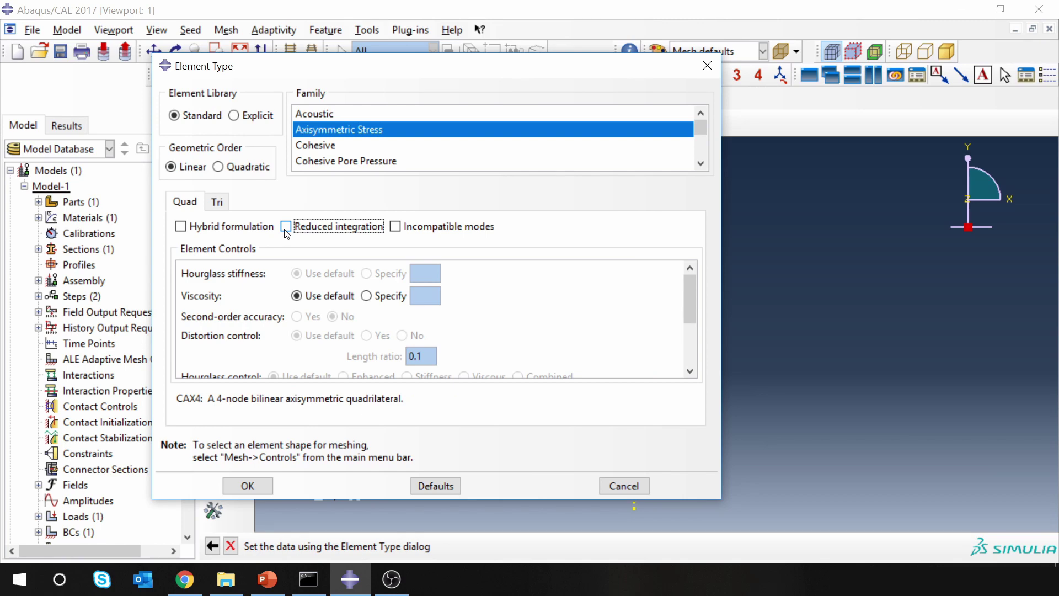
left_click(286, 228)
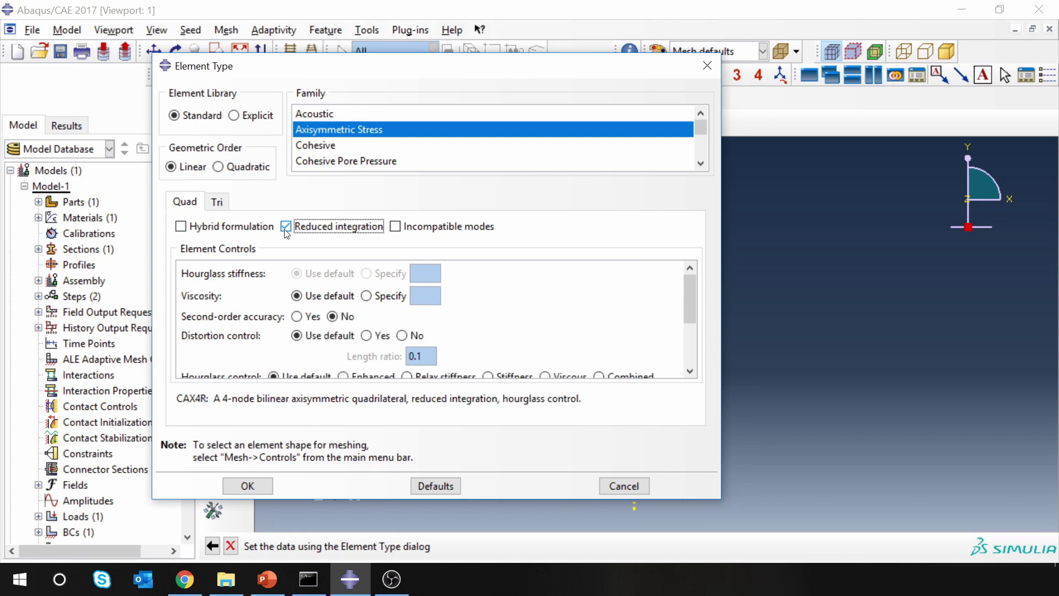
left_click(249, 487)
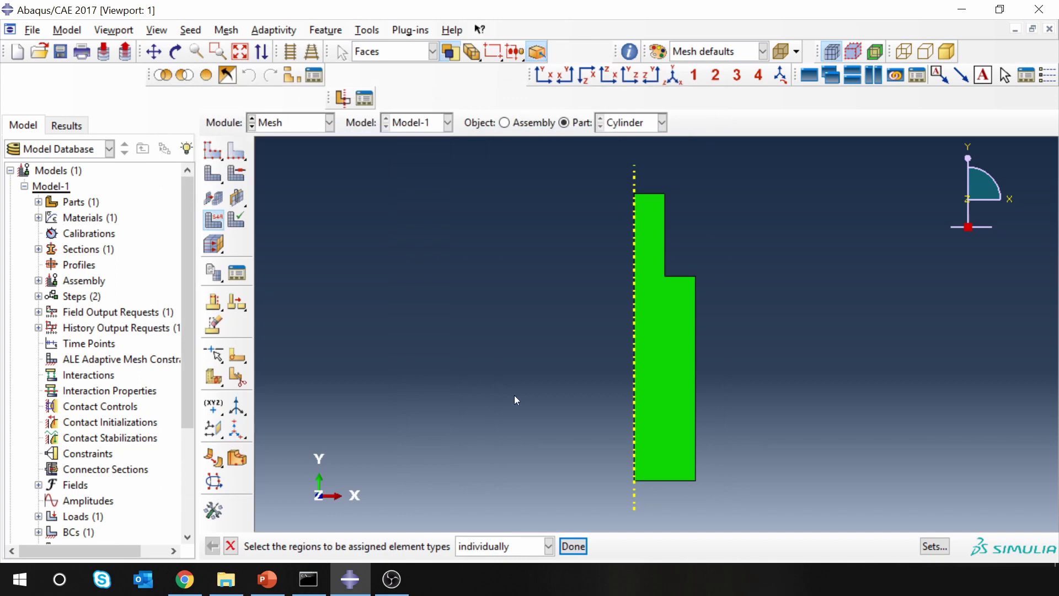
Step: Seed the Cylinder part at an approximate global size of 0.02, after trying 0.01
left_click(213, 152)
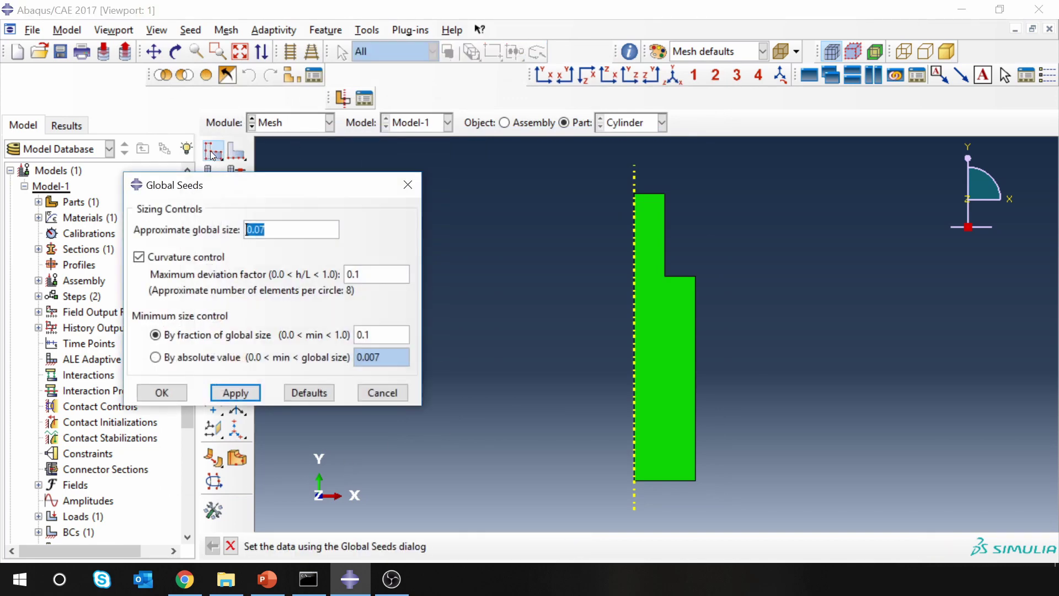
left_click(256, 382)
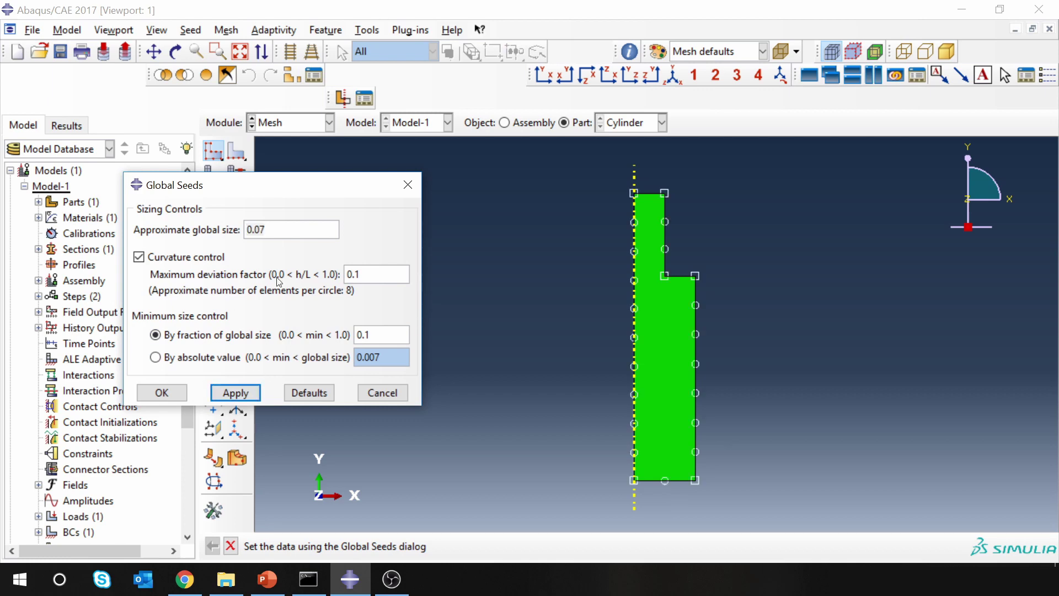
left_click(268, 221)
key("BackSpace")
type("1")
left_click(236, 393)
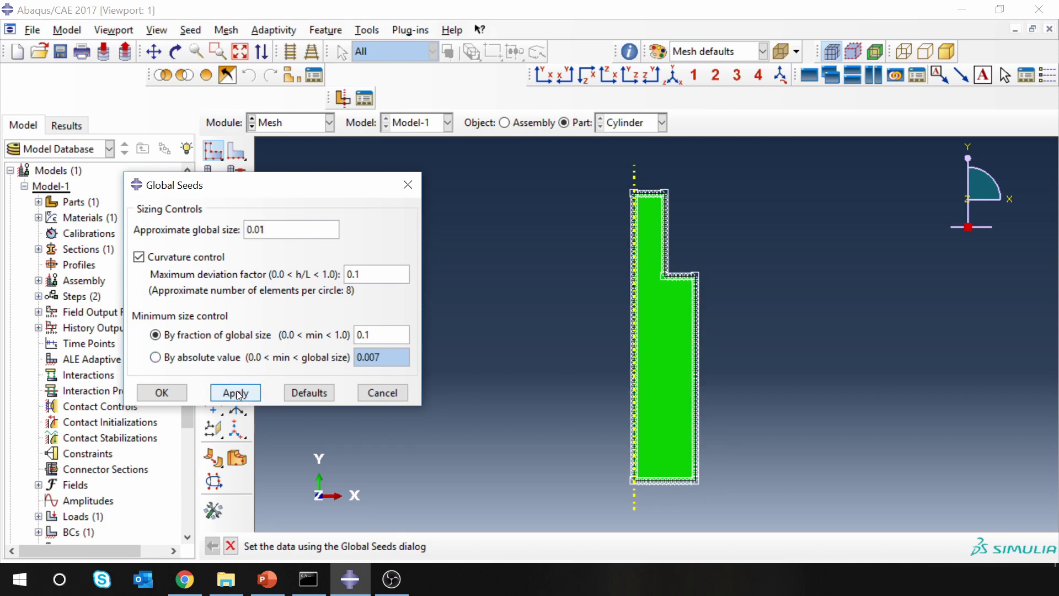
left_click(237, 393)
left_click(270, 229)
key("BackSpace")
type("2")
left_click(244, 391)
left_click(164, 392)
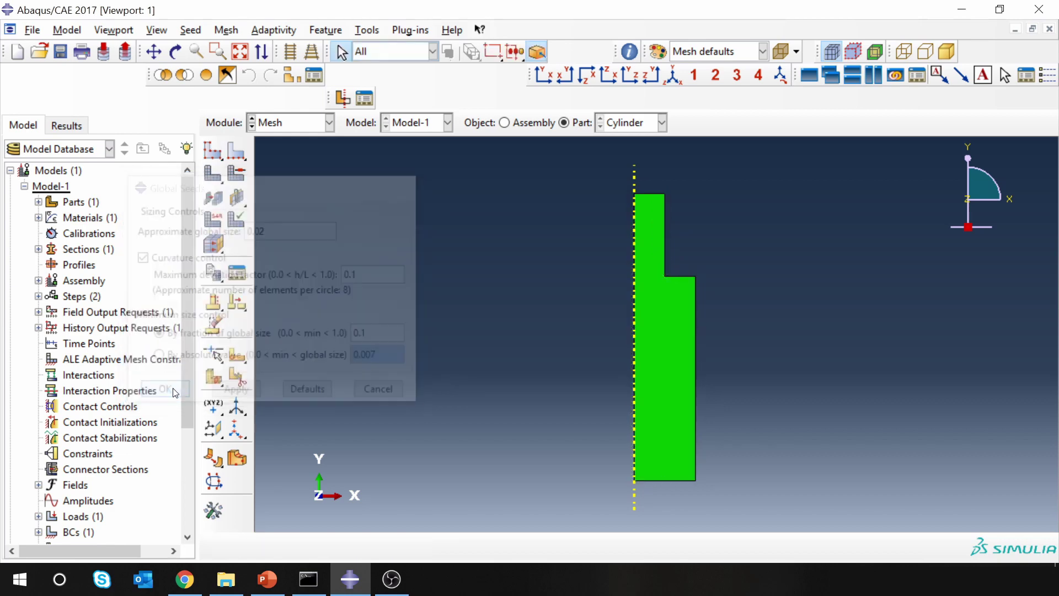
Step: Mesh the Cylinder part and inspect the resulting quadrilateral mesh
left_click(213, 173)
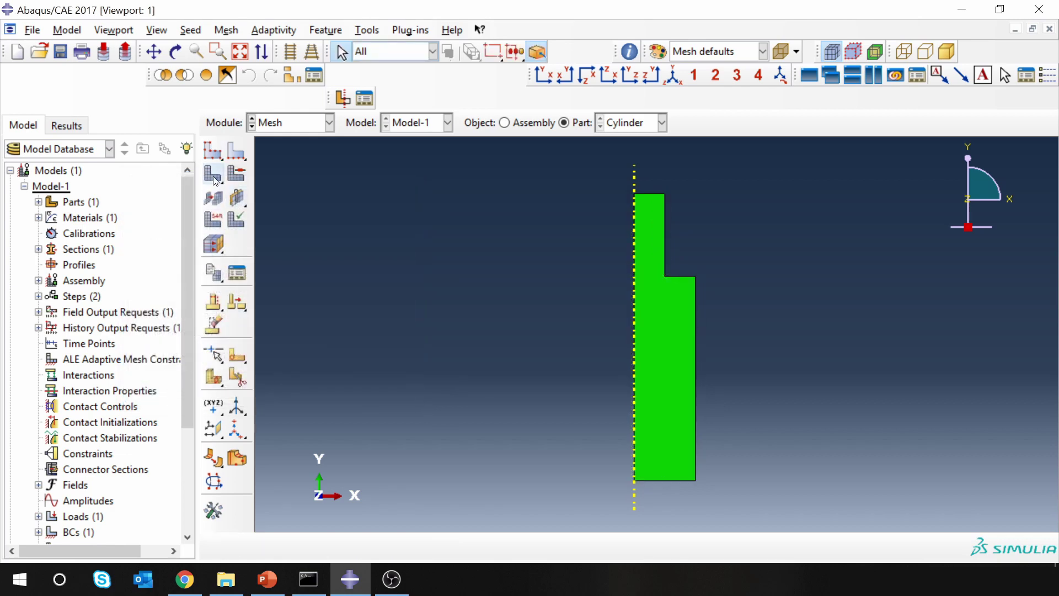
middle_click(409, 283)
scroll(633, 270, "down", 10)
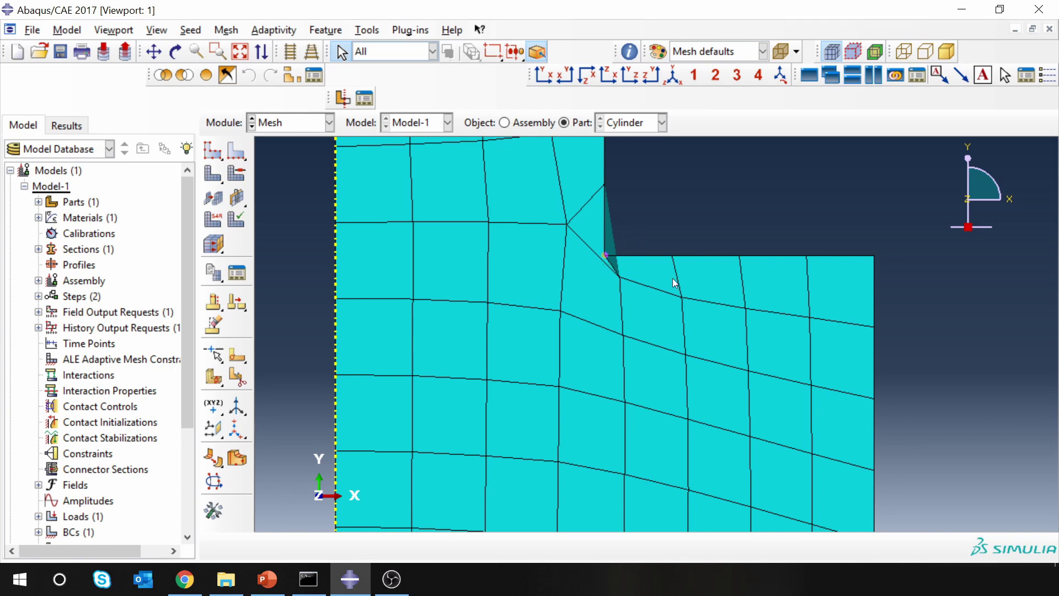
scroll(671, 283, "up", 6)
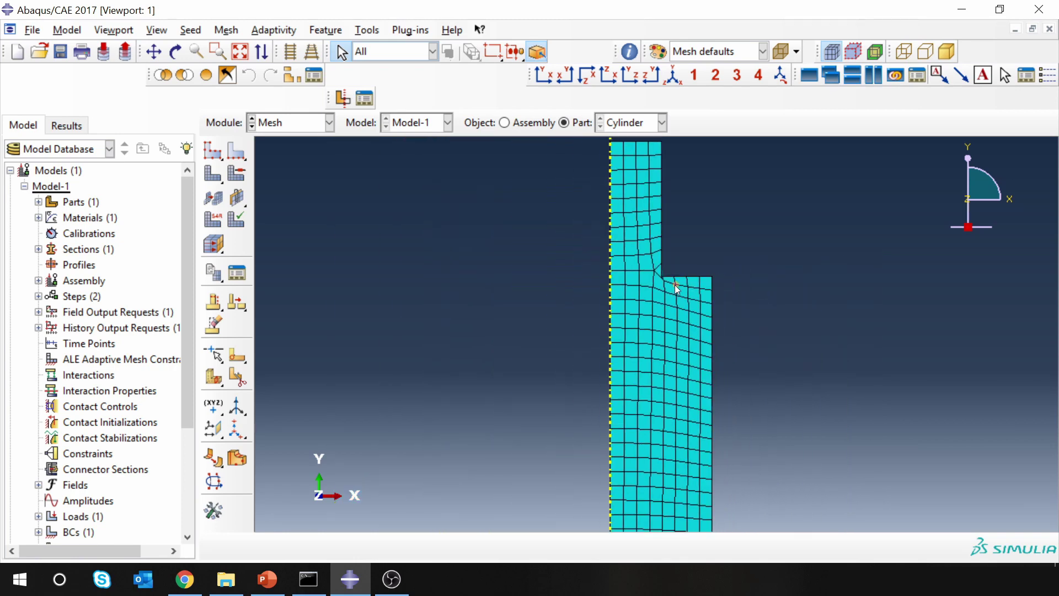
scroll(650, 273, "down", 3)
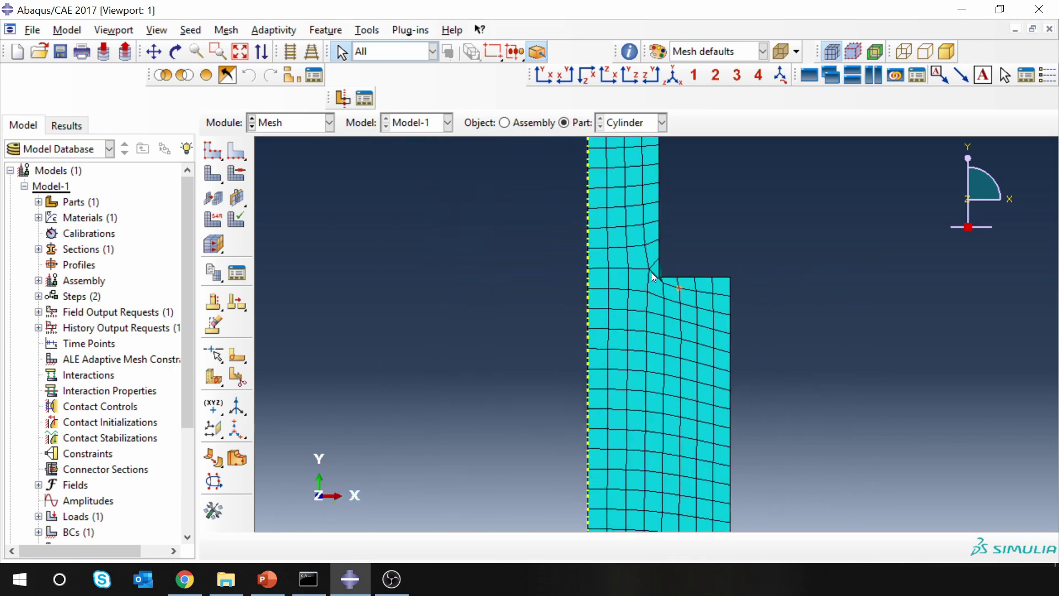
Step: Change the global seed size to 0.01, deleting the existing mesh
left_click(220, 154)
left_click(273, 226)
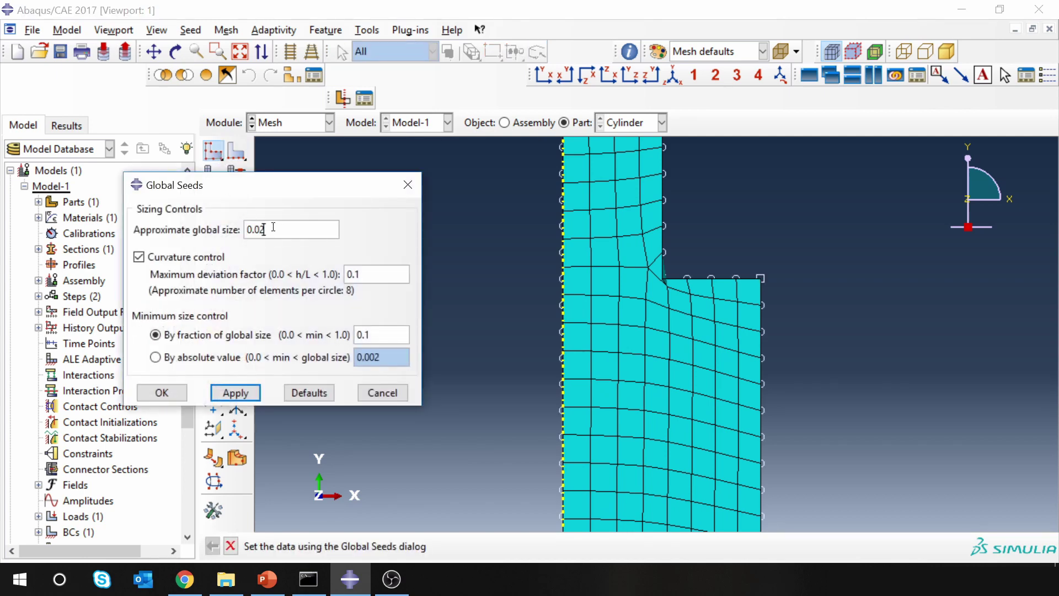
key("BackSpace")
type("1")
left_click(236, 392)
left_click(85, 225)
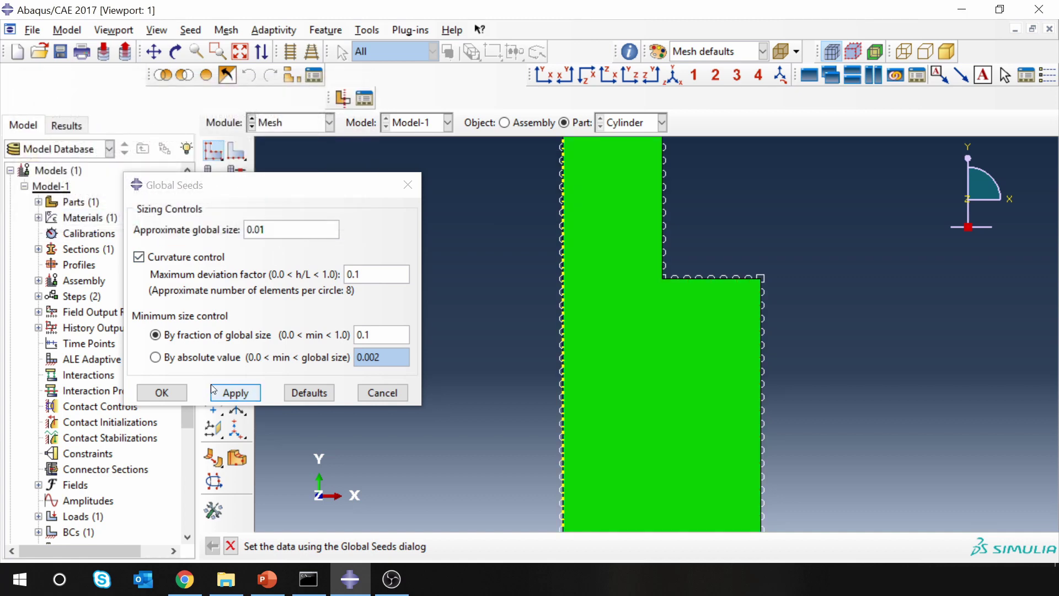
left_click(161, 392)
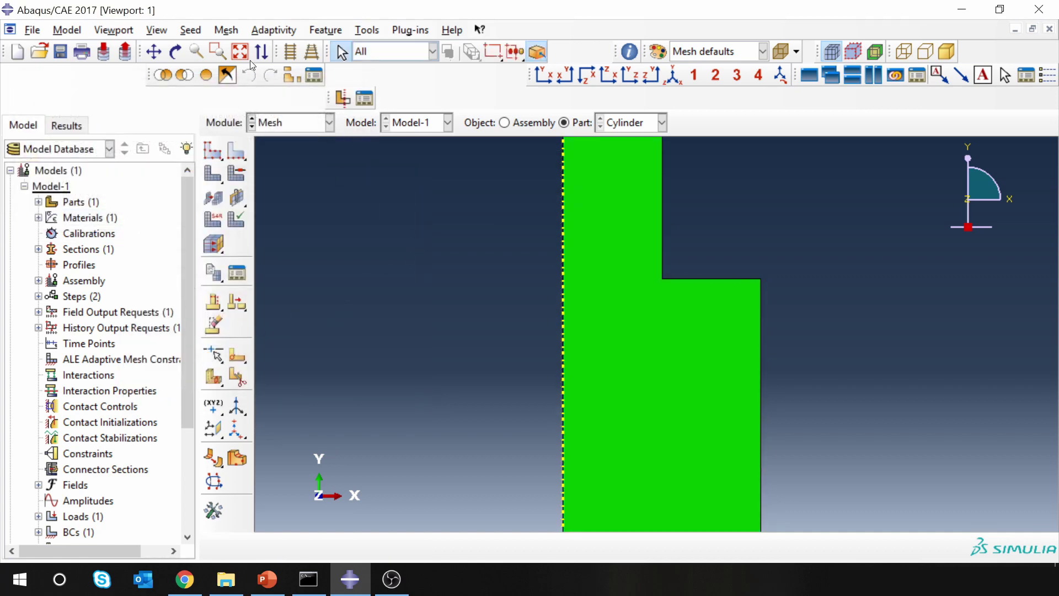
Step: Set mesh controls to Quad elements and remesh the Cylinder part
left_click(226, 30)
left_click(241, 49)
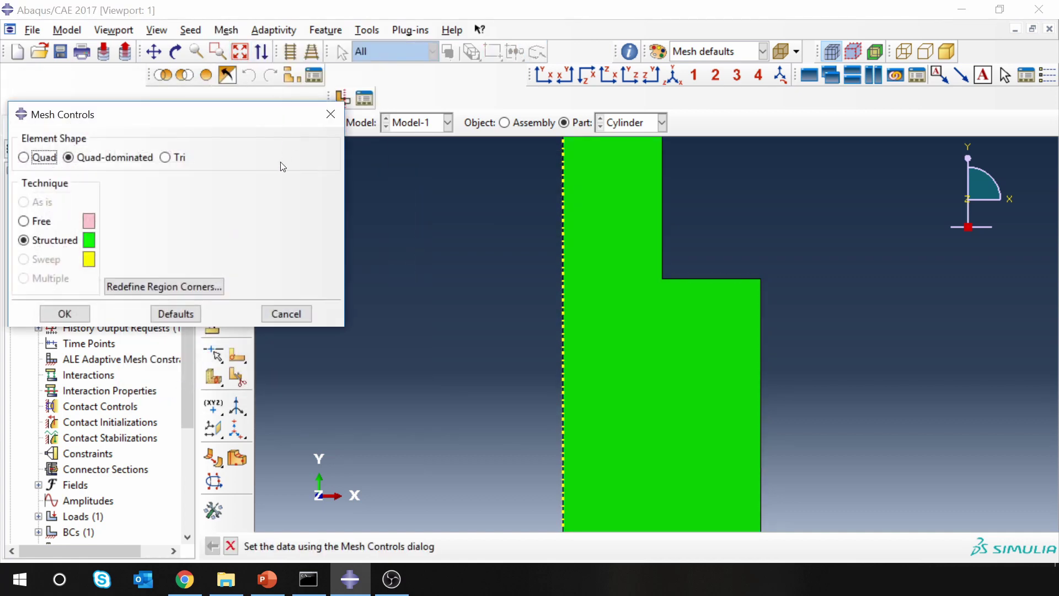
left_click(38, 160)
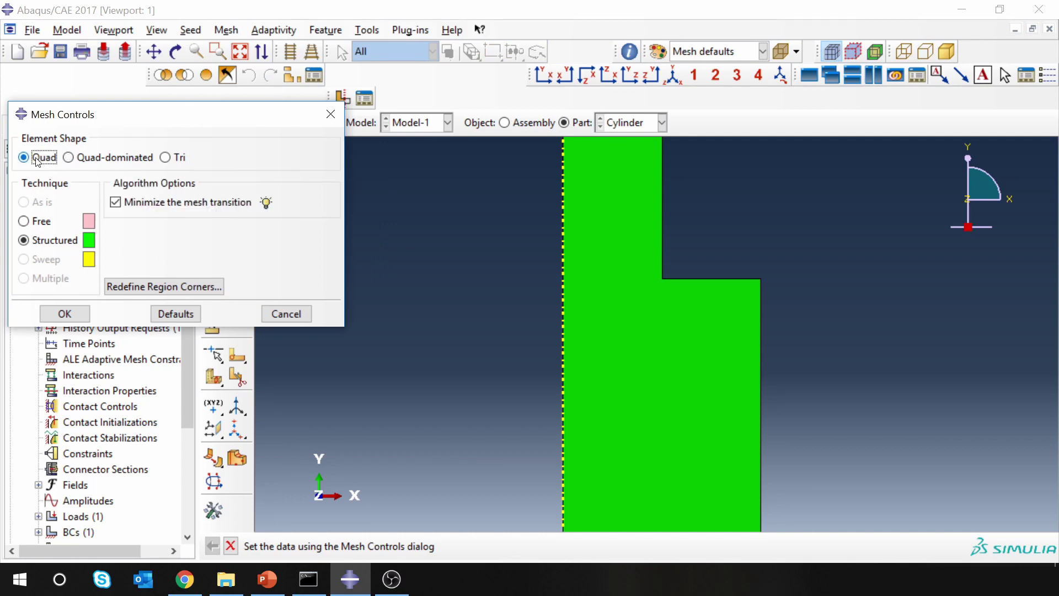
left_click(67, 313)
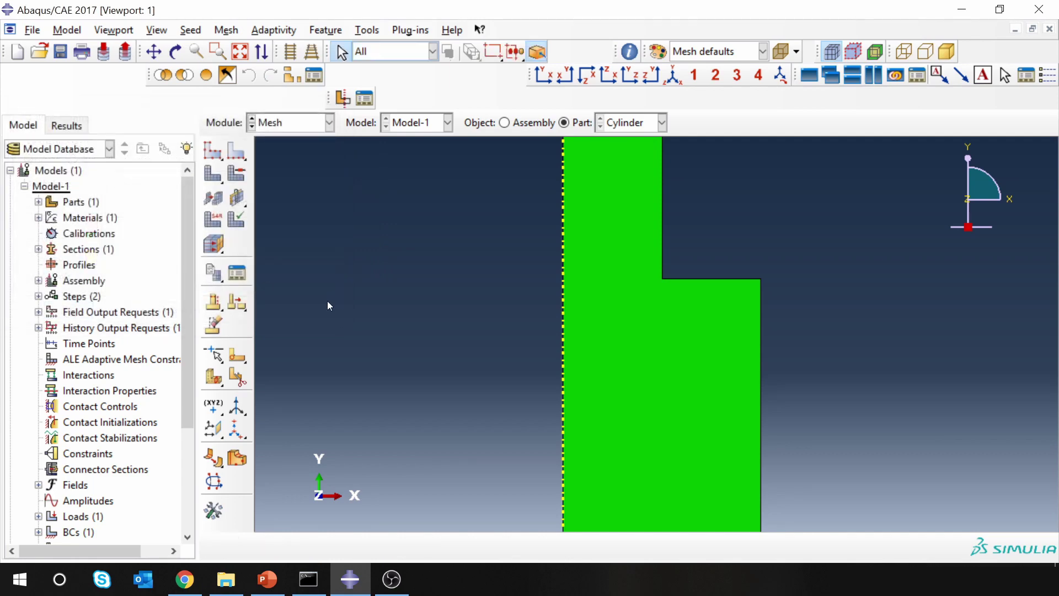
left_click(213, 173)
middle_click(349, 310)
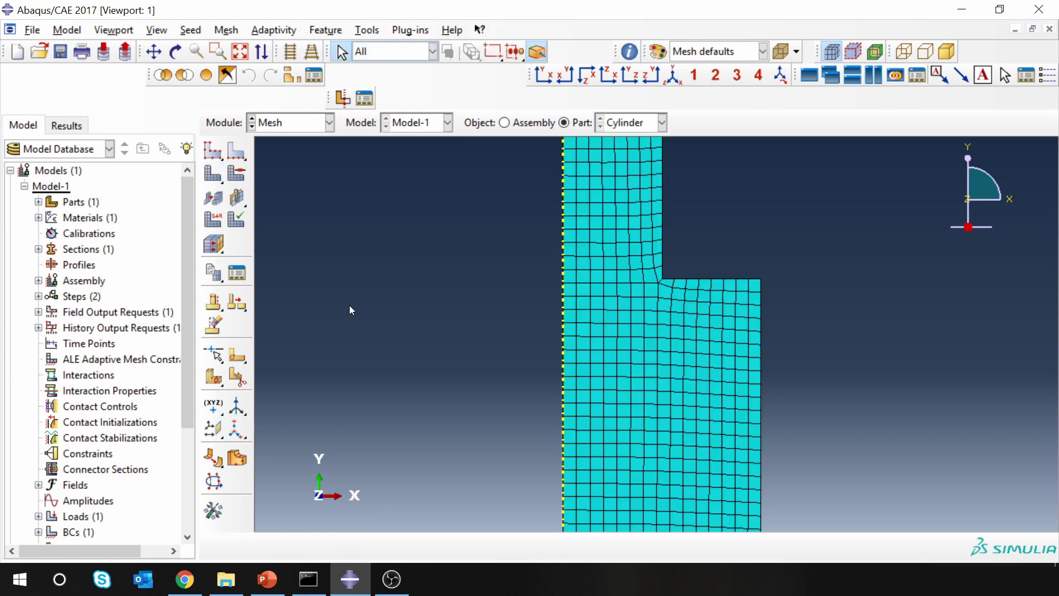
scroll(671, 282, "down", 5)
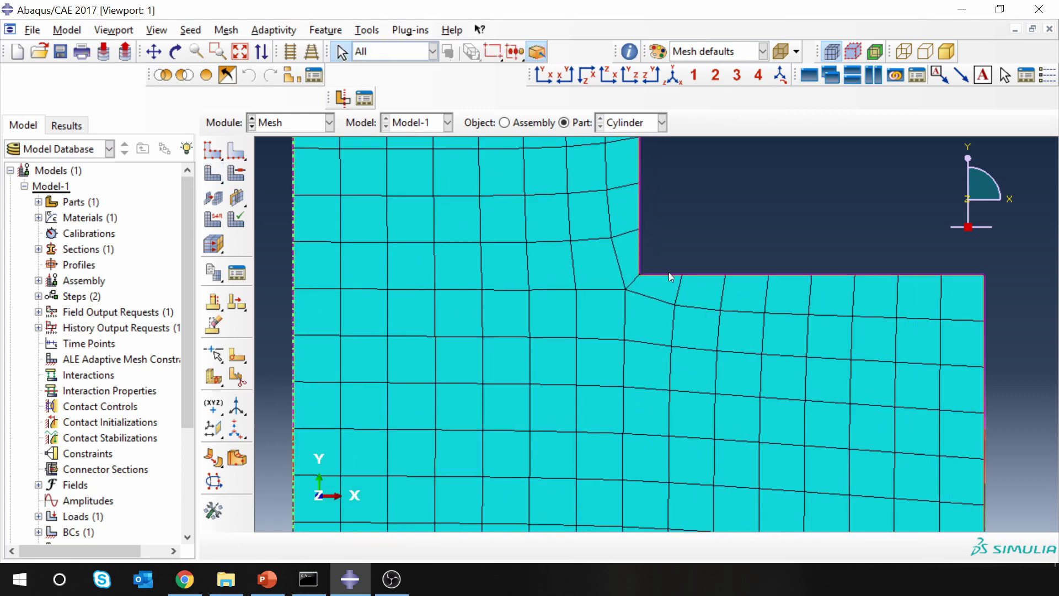
scroll(669, 270, "up", 10)
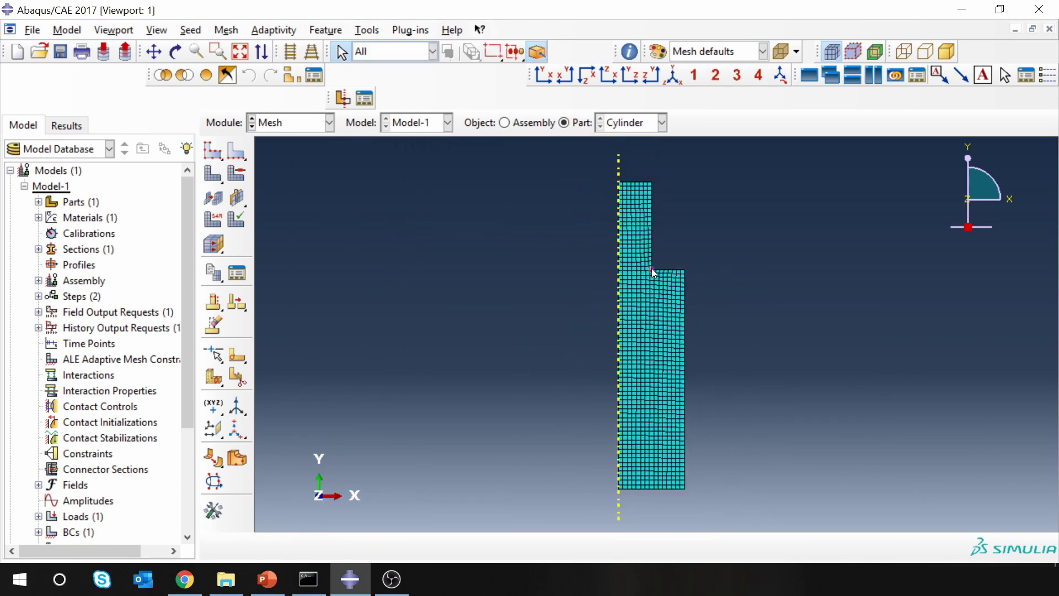
Step: In the Job module, create a new analysis job named Axi_sym with default settings
left_click(330, 122)
left_click(279, 265)
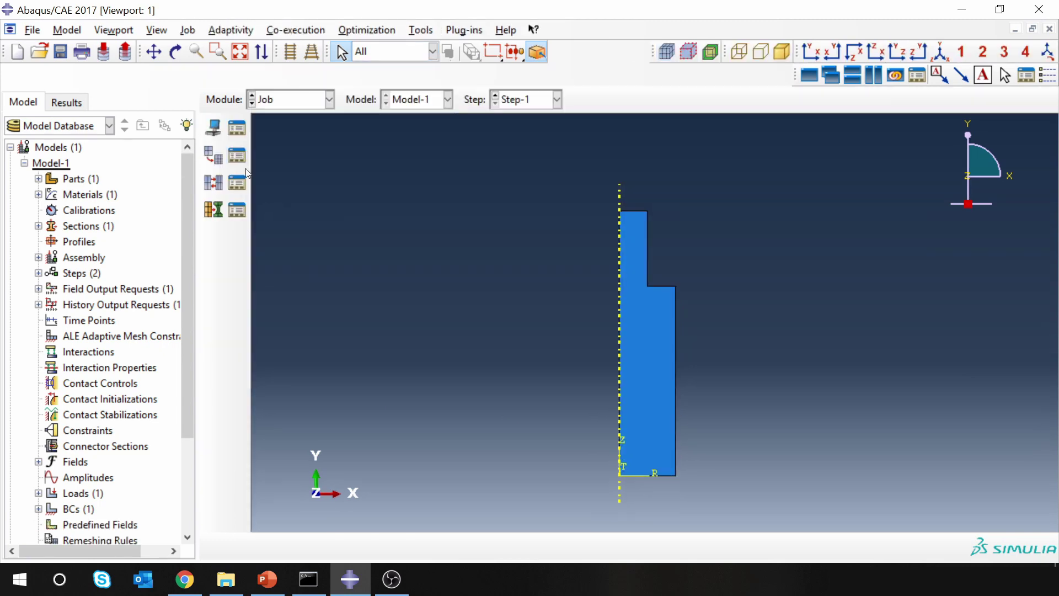
left_click(214, 131)
type("Ax")
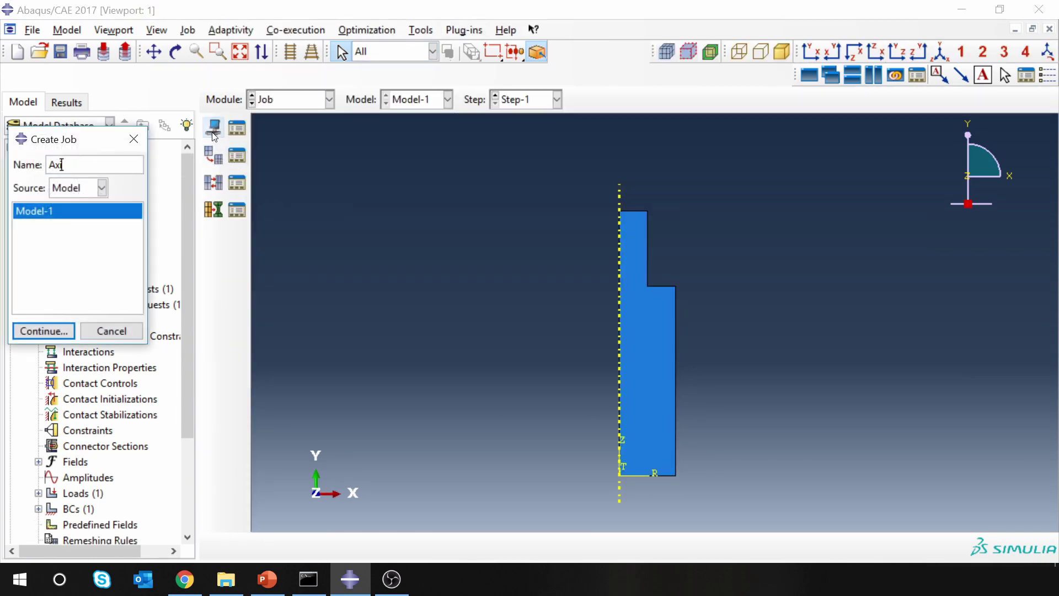
type("i_sym")
left_click(43, 330)
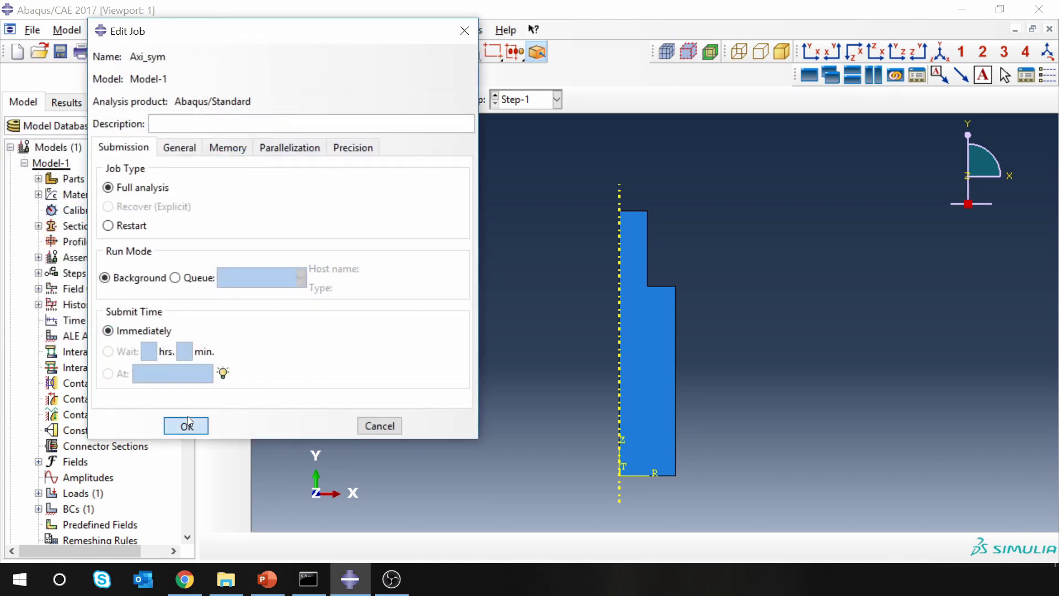
left_click(186, 426)
scroll(33, 494, "down", 3)
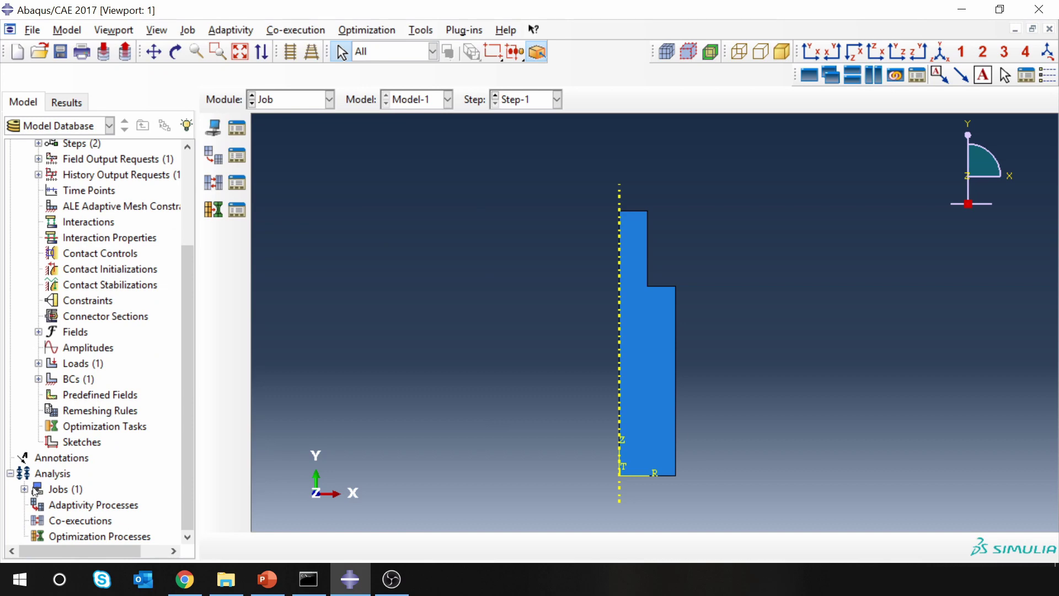
Step: Submit the Axi_sym job, dismiss its monitor once completed, and bring up its actions
left_click(25, 489)
left_click(55, 504)
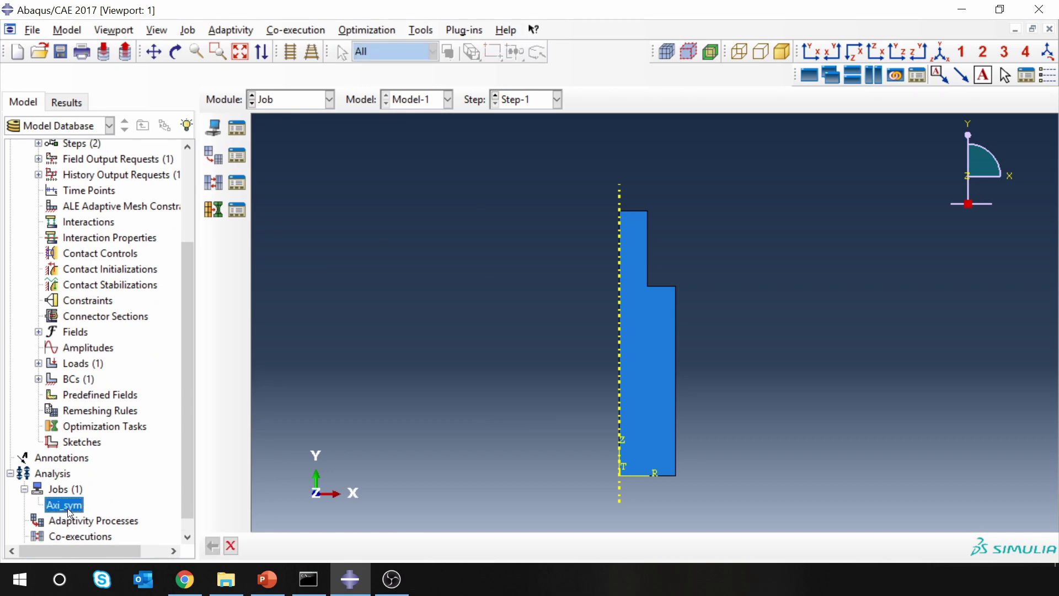
right_click(55, 504)
left_click(103, 468)
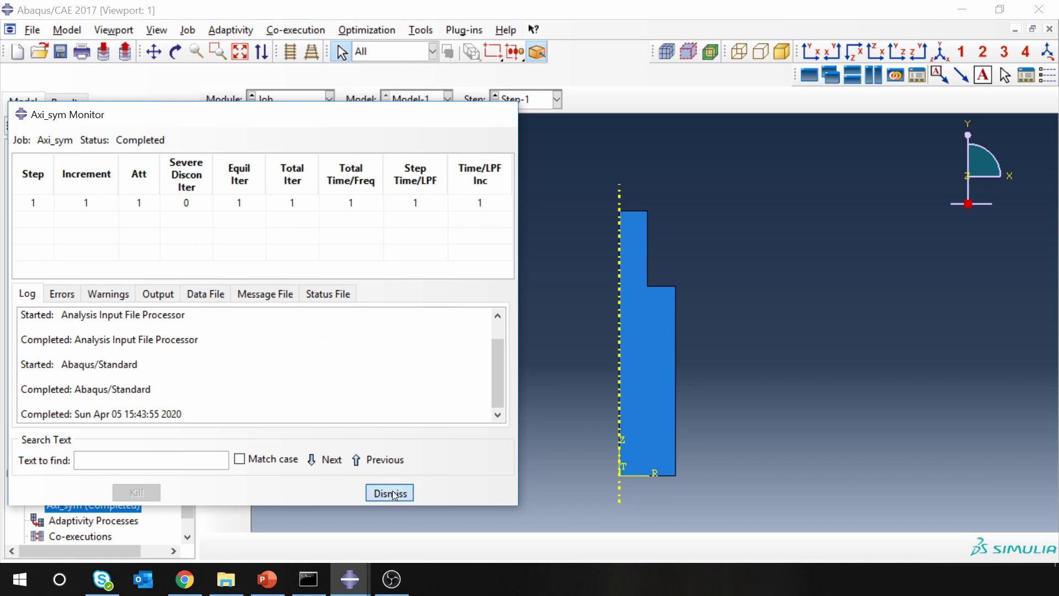
left_click(390, 492)
right_click(141, 507)
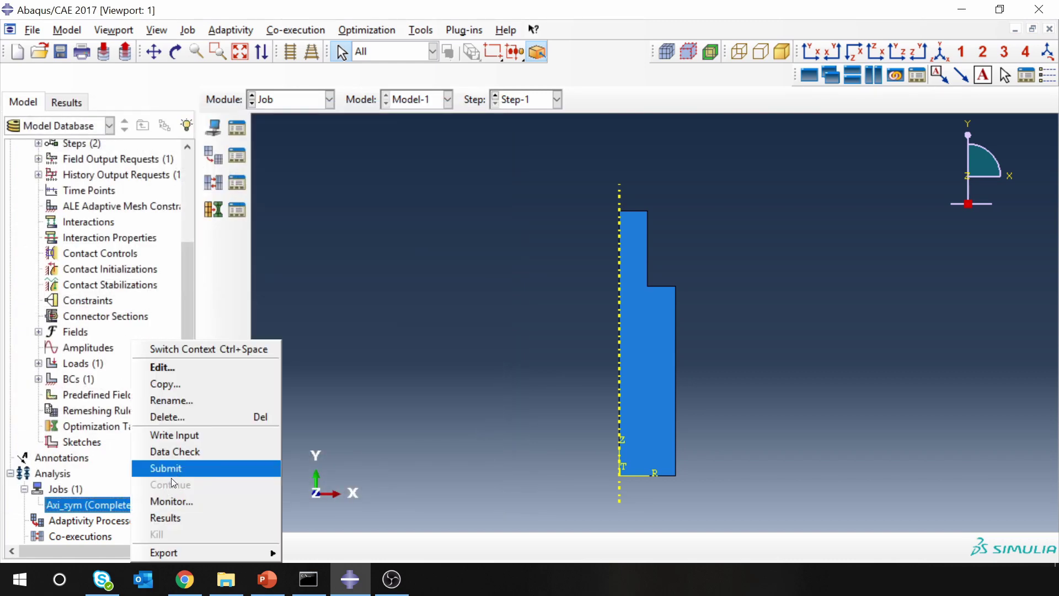
Step: Open the Axi_sym results as a Mises contour on the deformed shape, showing free edges only
left_click(169, 517)
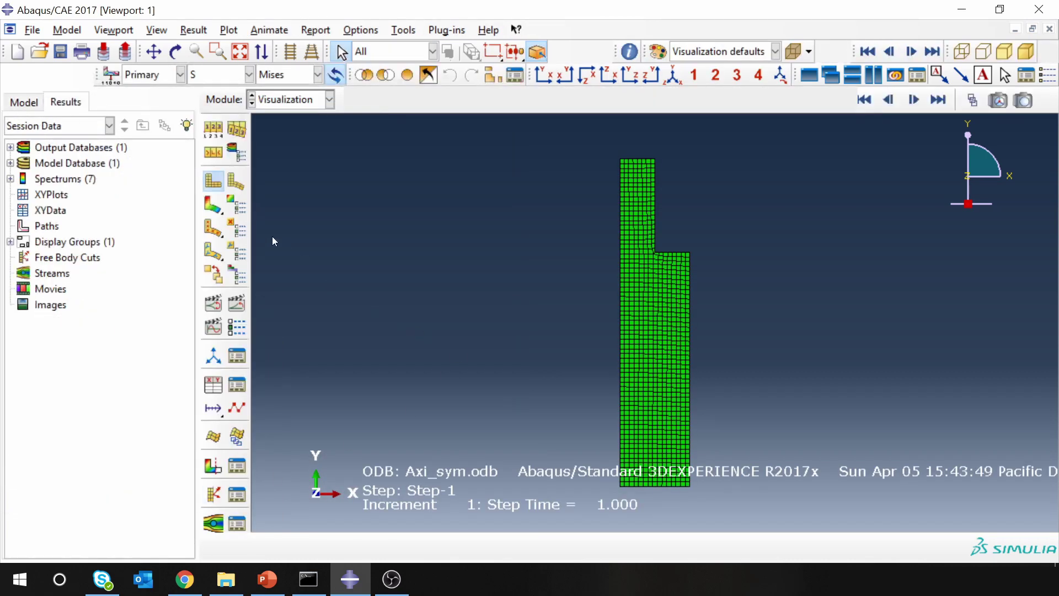
left_click(218, 208)
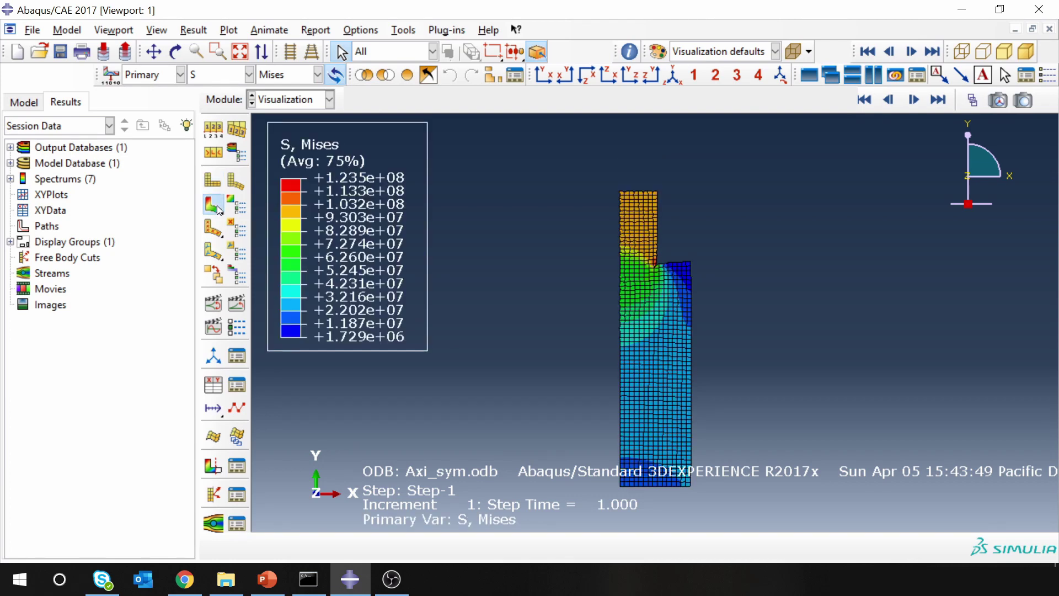
scroll(618, 299, "up", 3)
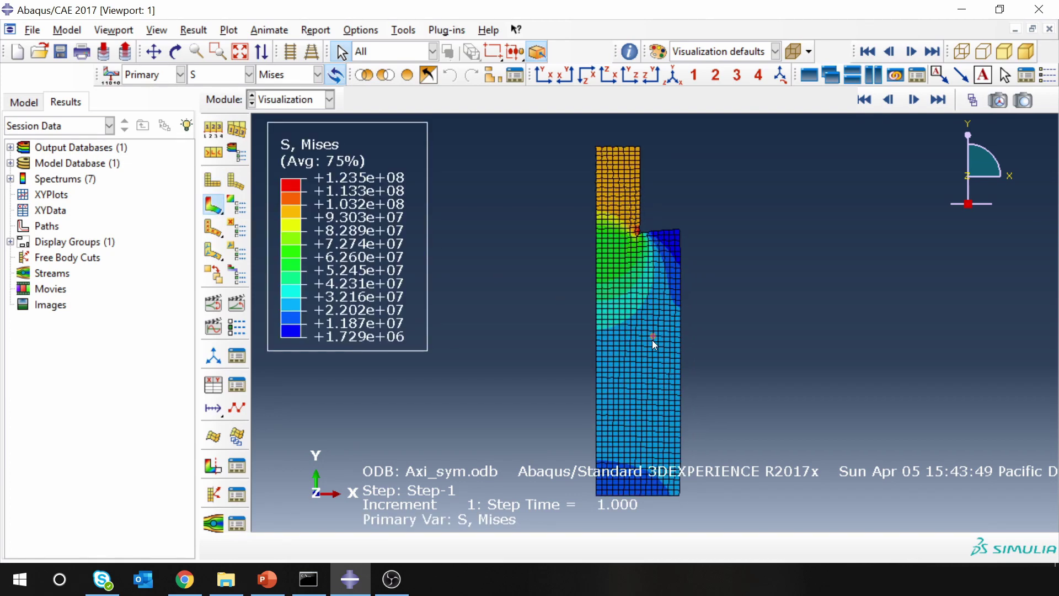
left_click(361, 29)
left_click(366, 43)
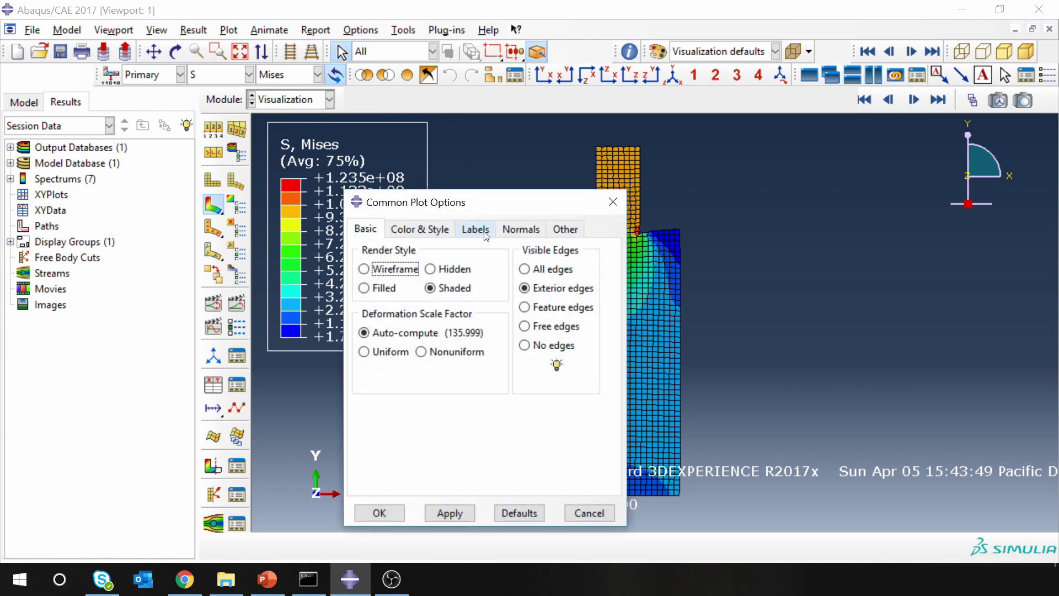
left_click(525, 326)
left_click(449, 513)
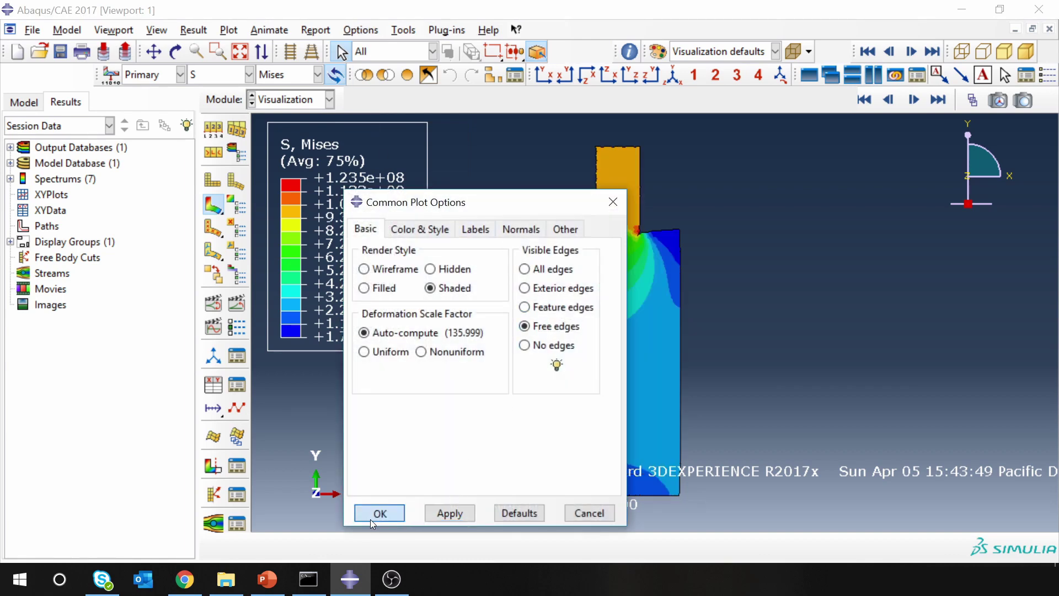
left_click(370, 516)
scroll(693, 326, "up", 1)
Step: Set a uniform deformation scale factor of 1 and tilt the stress plot in 3D
left_click(213, 131)
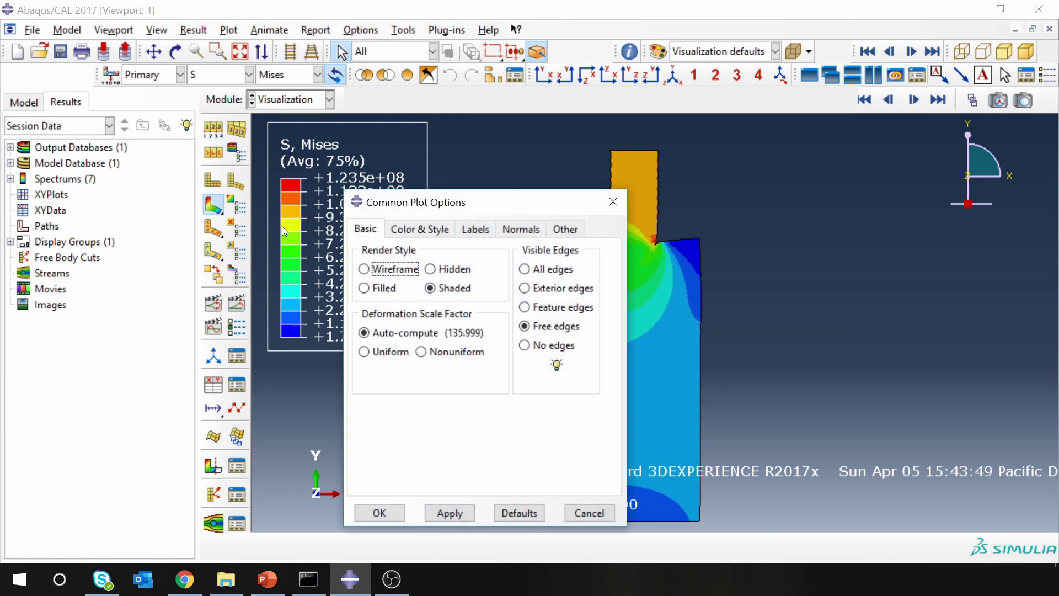
left_click(386, 351)
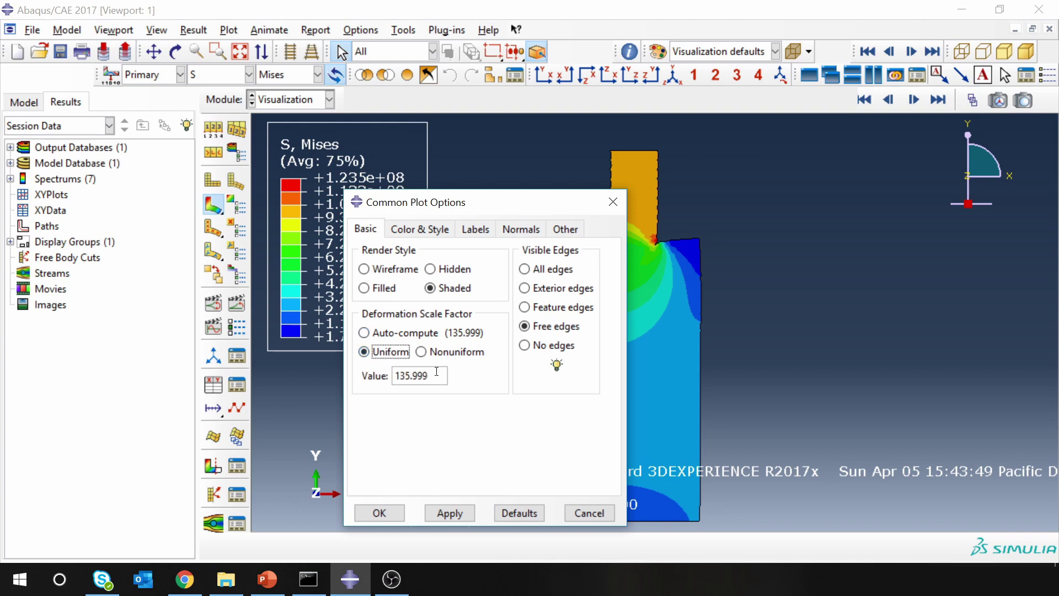
left_click_drag(437, 372, 380, 381)
type("1")
left_click(444, 513)
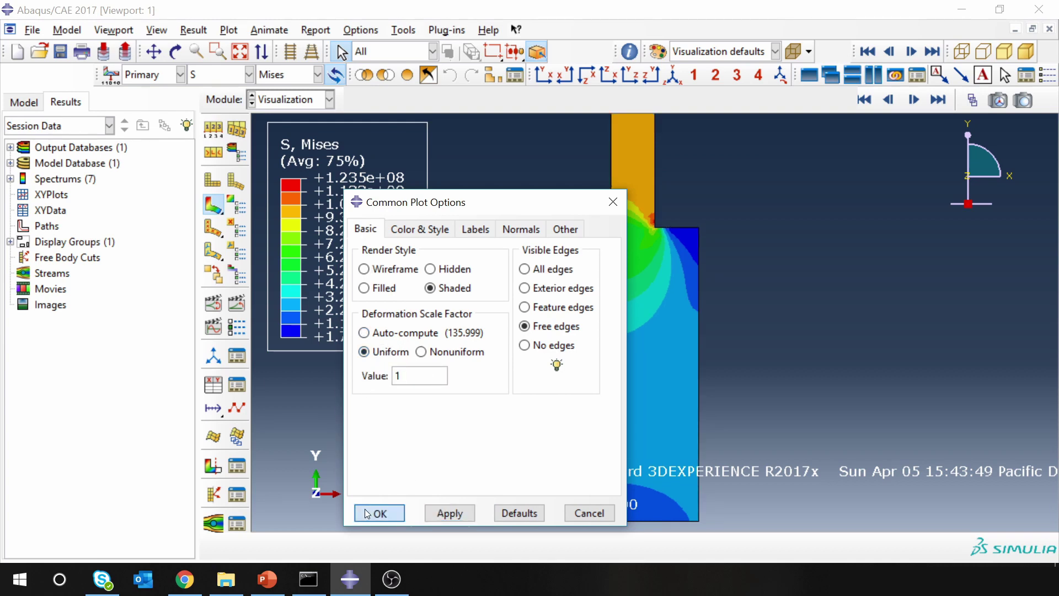
left_click(379, 513)
scroll(719, 317, "down", 2)
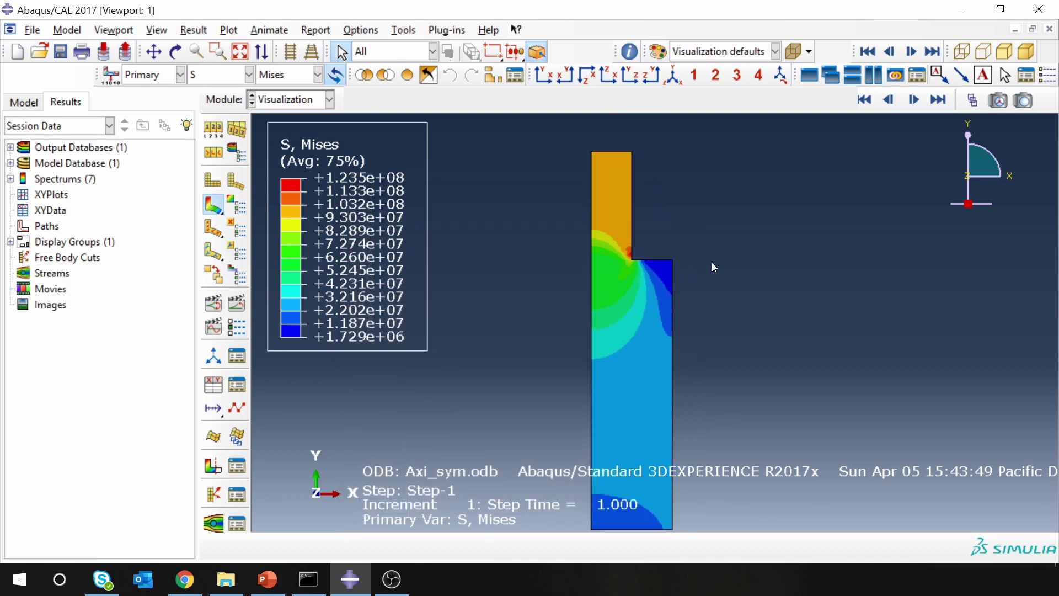
scroll(709, 261, "up", 4)
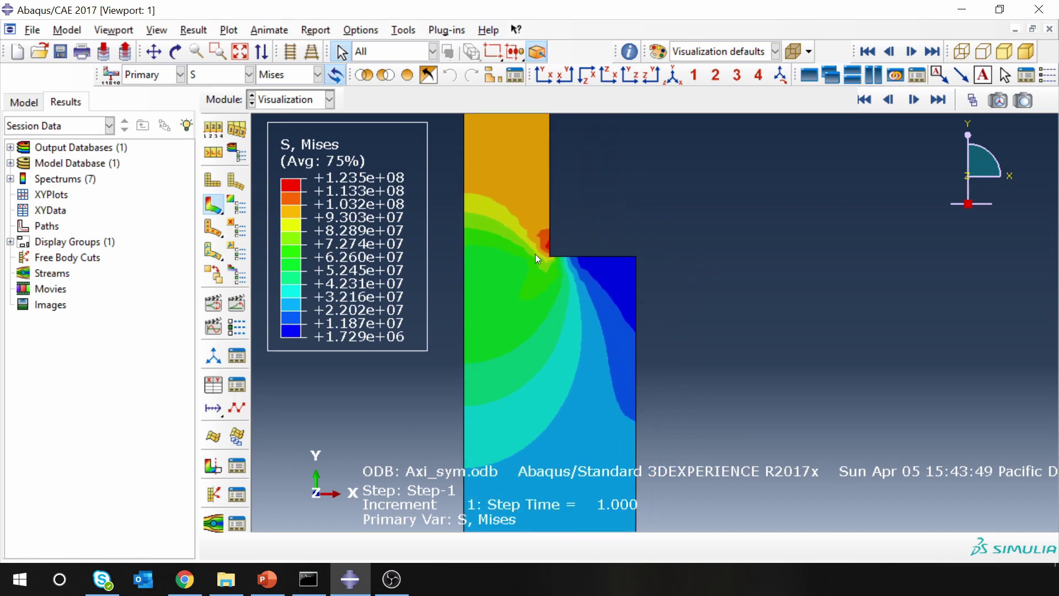
scroll(707, 250, "down", 5)
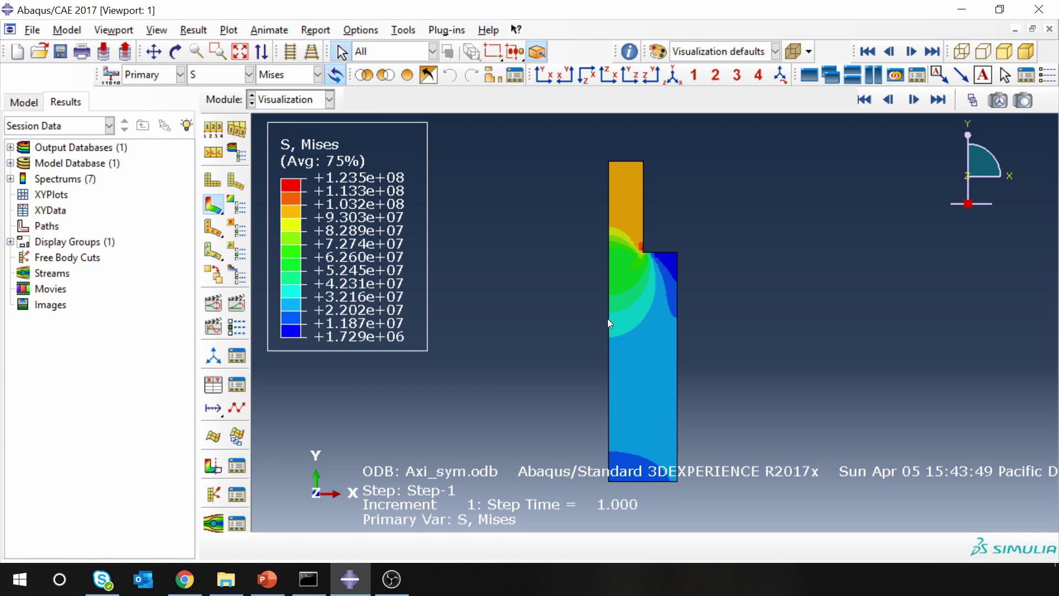
left_click_drag(650, 308, 684, 293, "ctrl+alt")
left_click_drag(654, 358, 619, 390, "ctrl+alt")
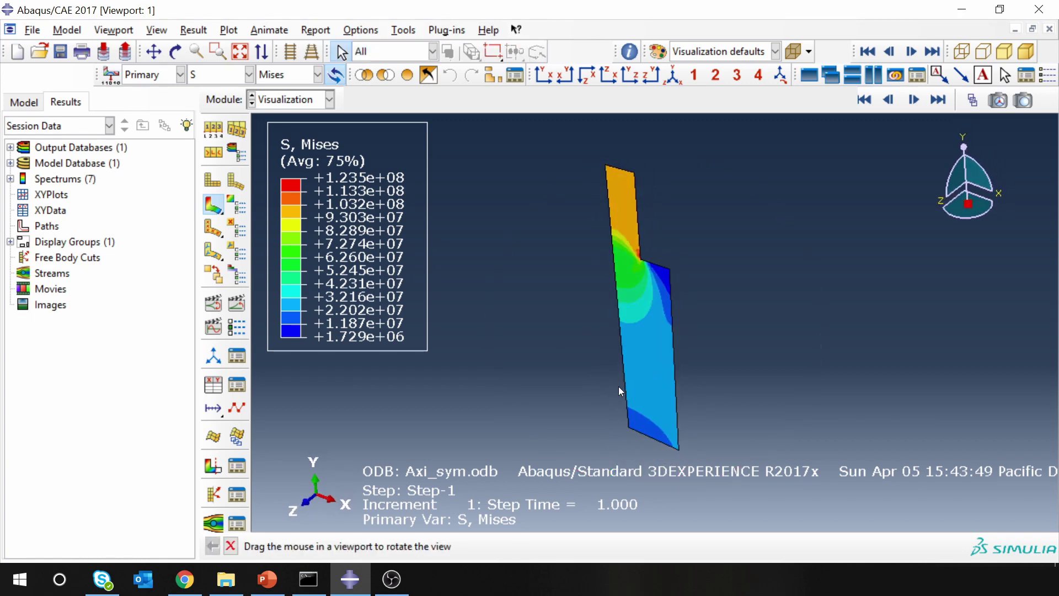
Step: Enable element sweeping in the ODB display options, forming a half-cylinder
left_click(241, 162)
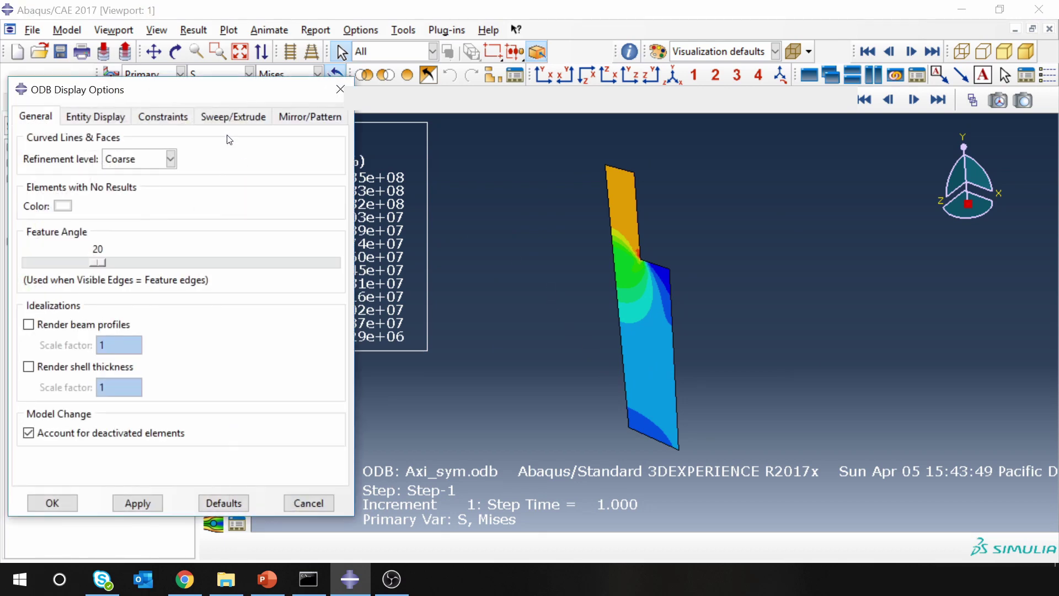
left_click(235, 118)
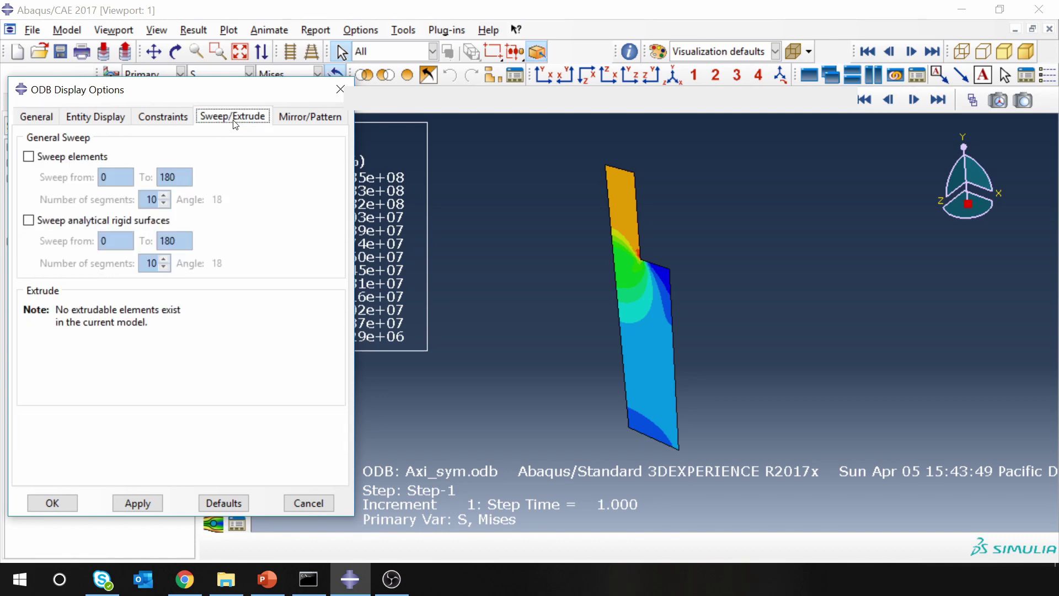
left_click(28, 158)
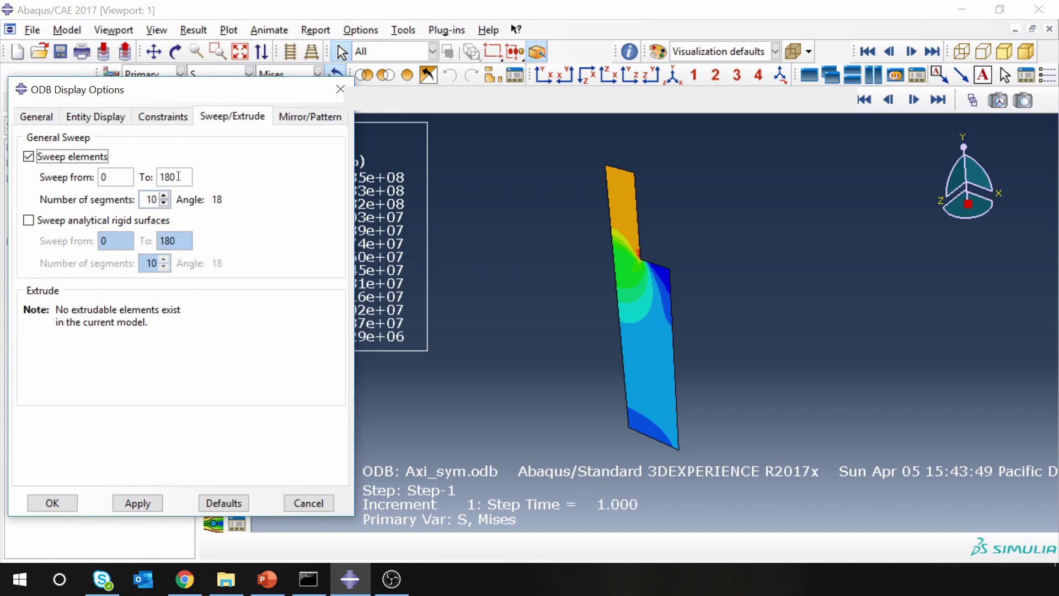
left_click(144, 506)
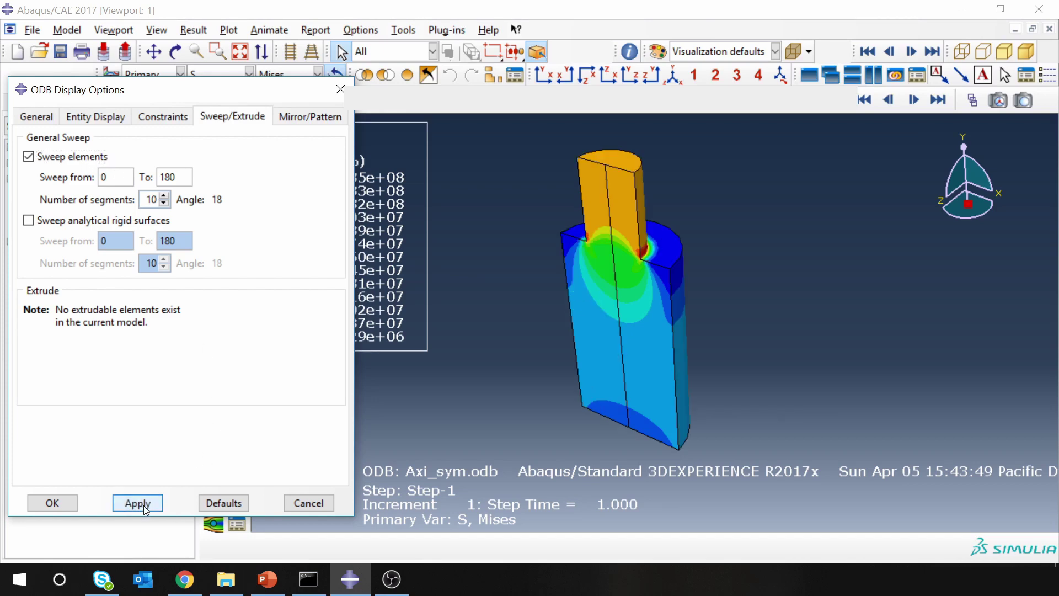
left_click_drag(657, 307, 654, 239, "ctrl+alt")
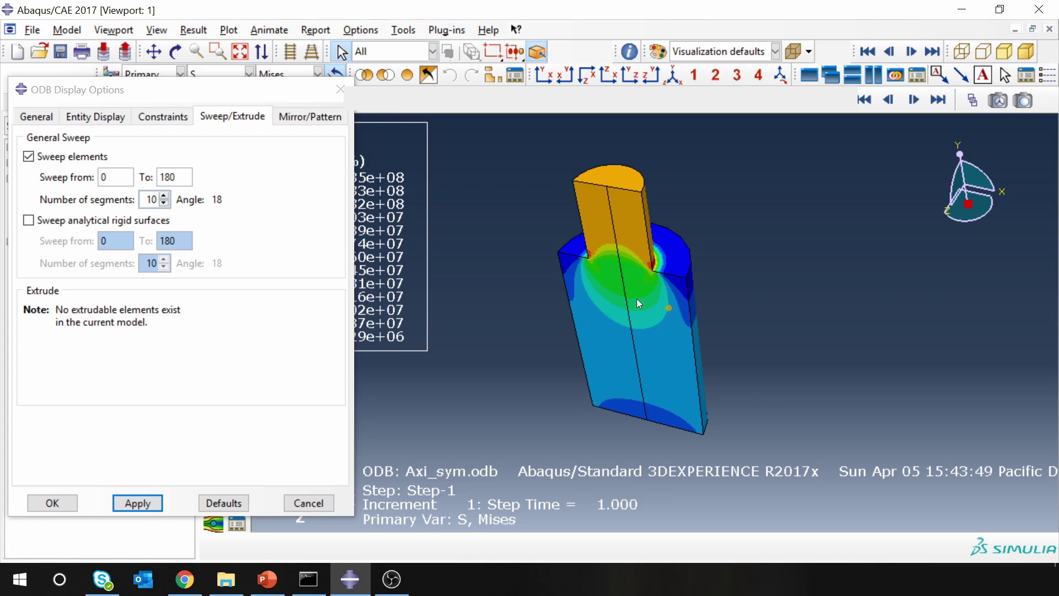
Step: Extend the sweep to 360° with 50 segments and rotate the full cylinder
left_click(126, 176)
type("360")
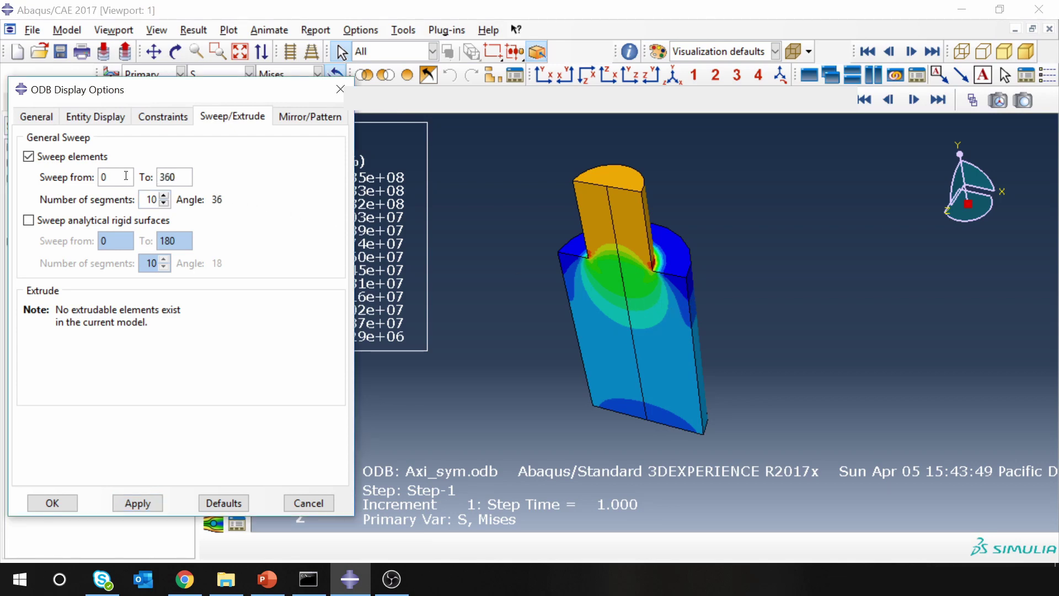
left_click(157, 496)
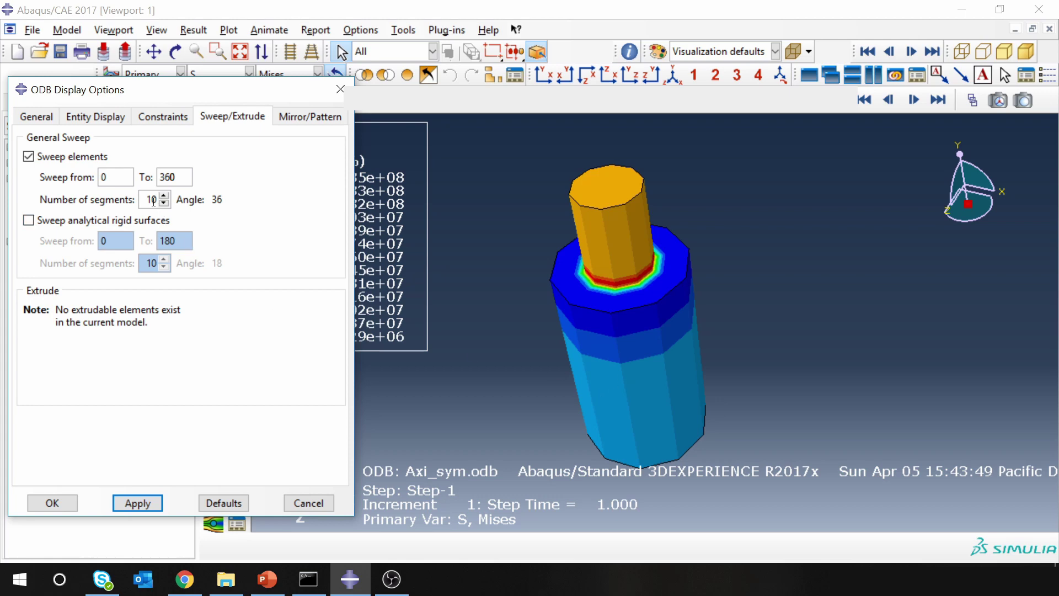
left_click_drag(147, 201, 160, 201)
type("5")
left_click(138, 503)
left_click_drag(655, 325, 585, 362, "ctrl+alt")
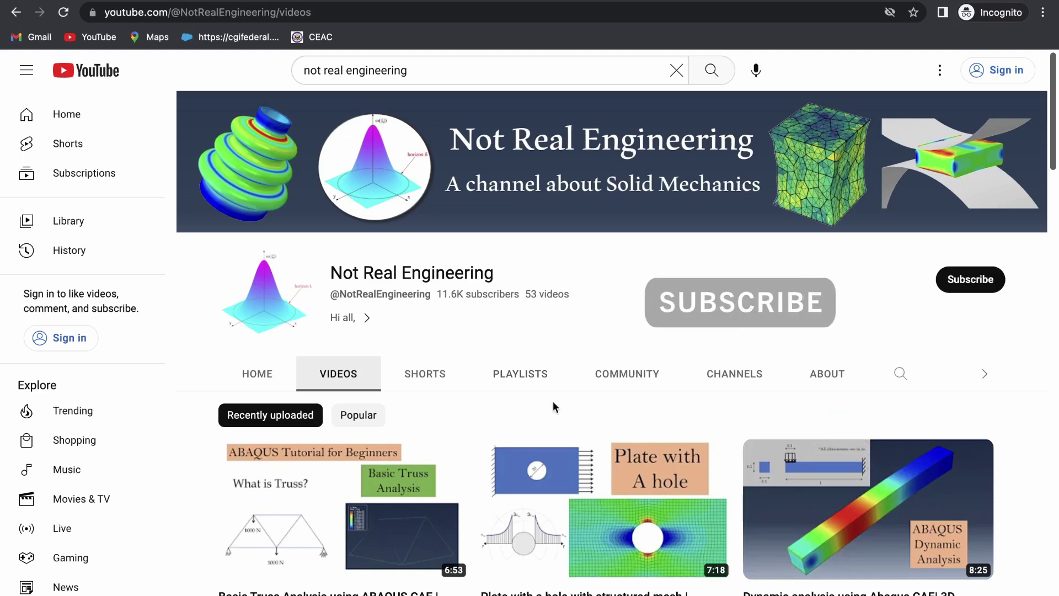
left_click(527, 385)
scroll(532, 421, "down", 4)
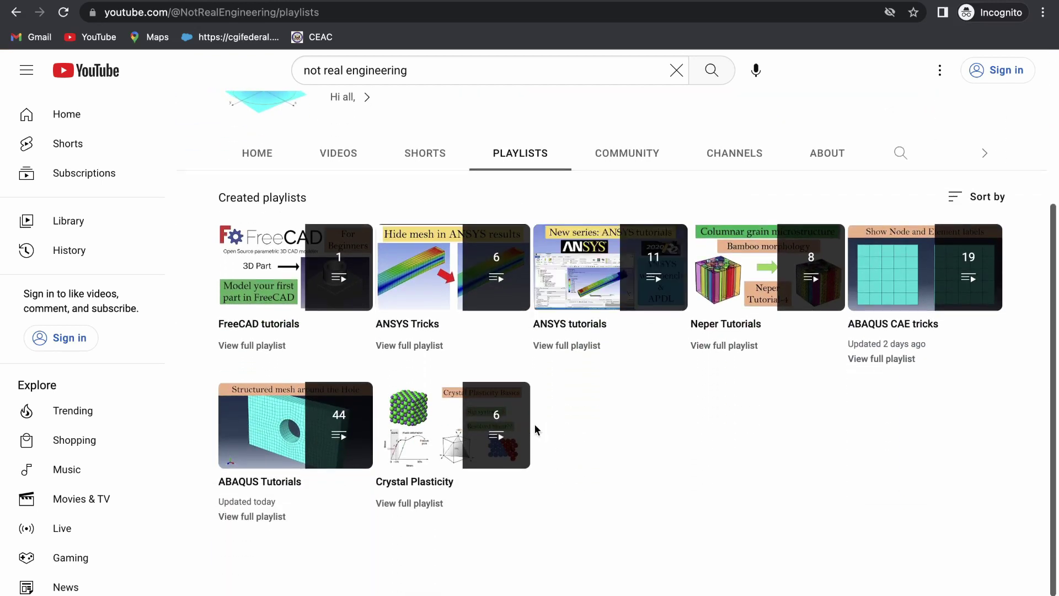
scroll(534, 425, "up", 3)
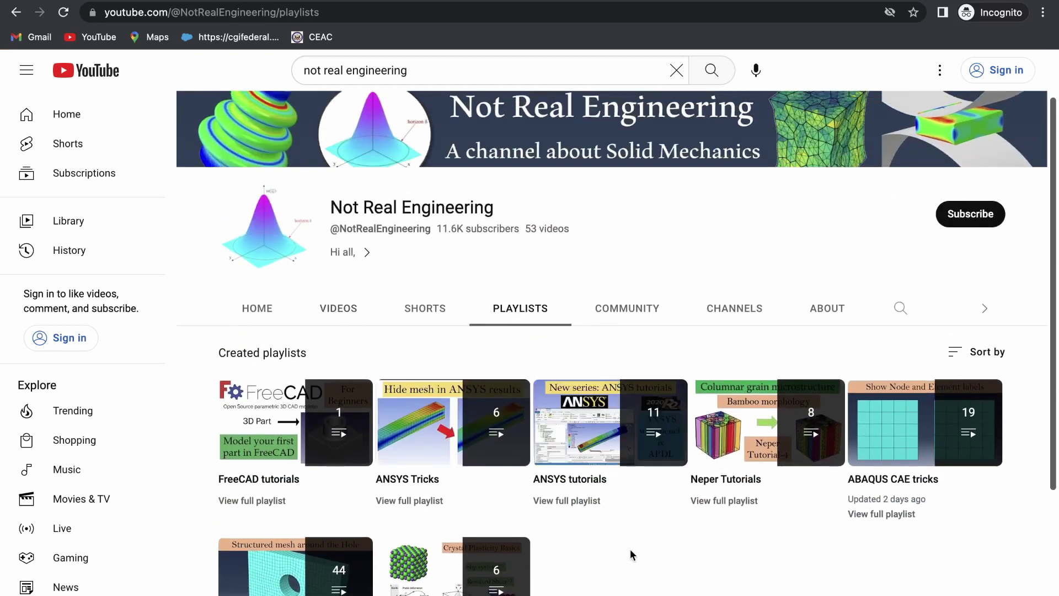
scroll(623, 576, "down", 1)
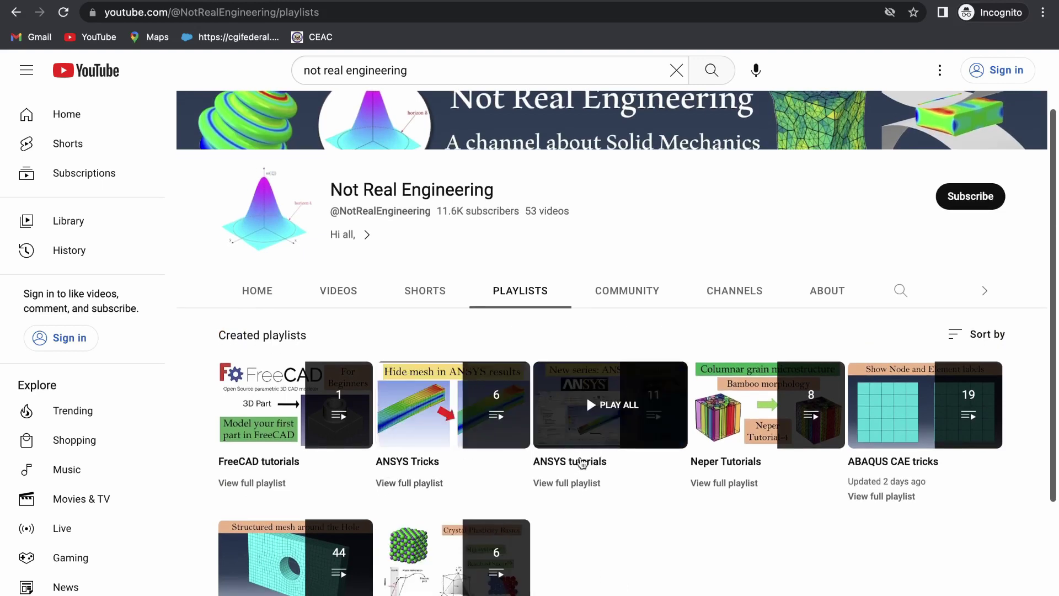
scroll(582, 458, "down", 2)
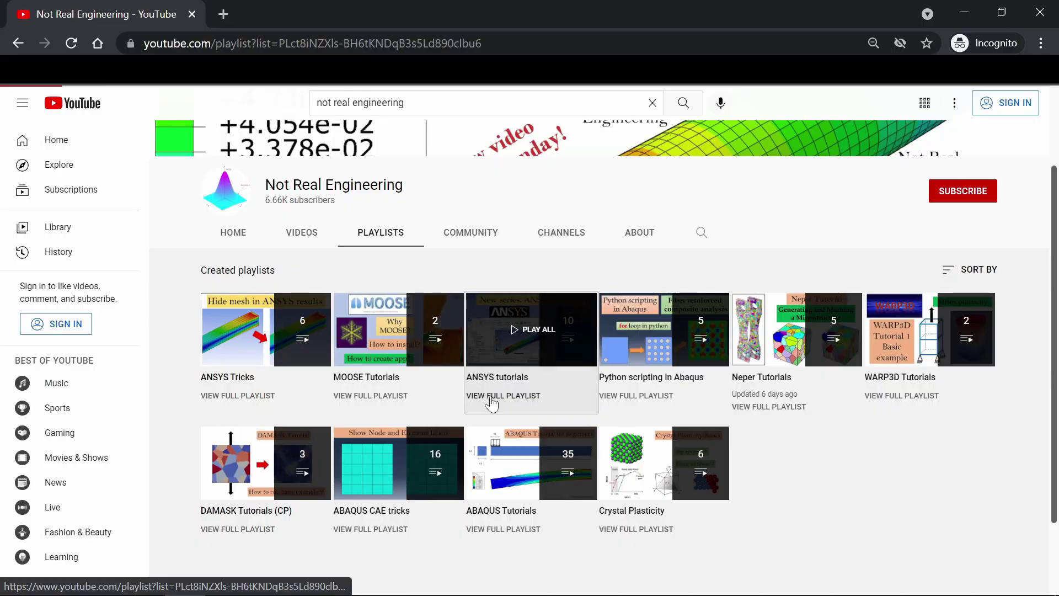
left_click(491, 393)
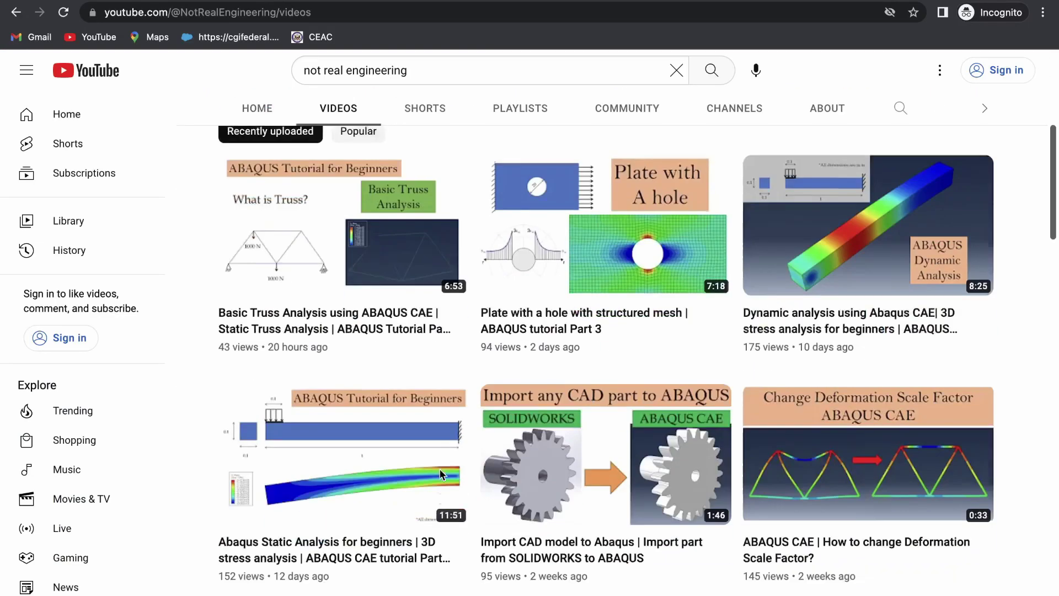
scroll(439, 469, "down", 2)
scroll(440, 472, "up", 5)
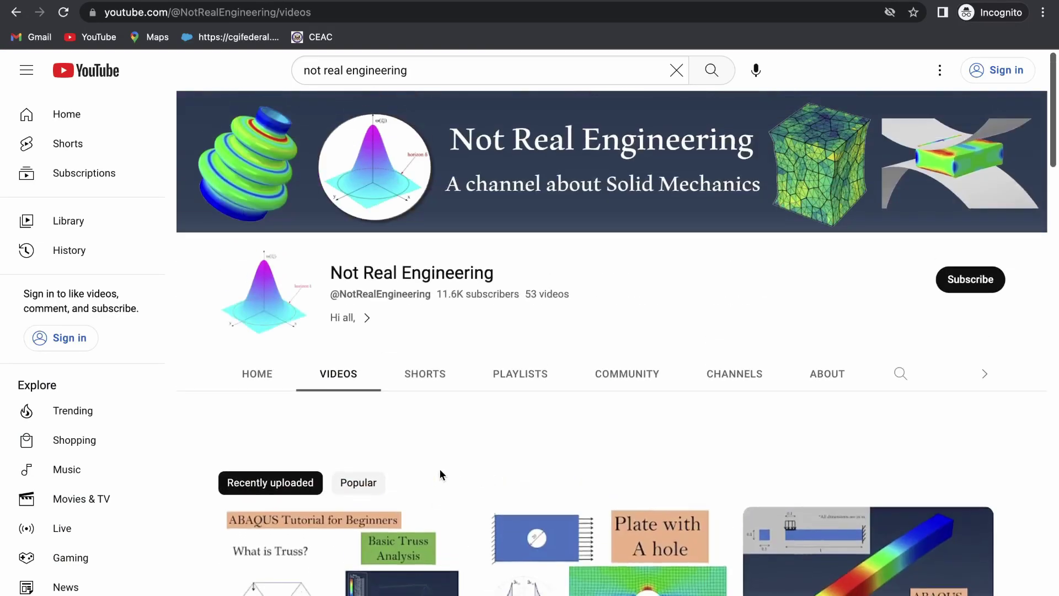